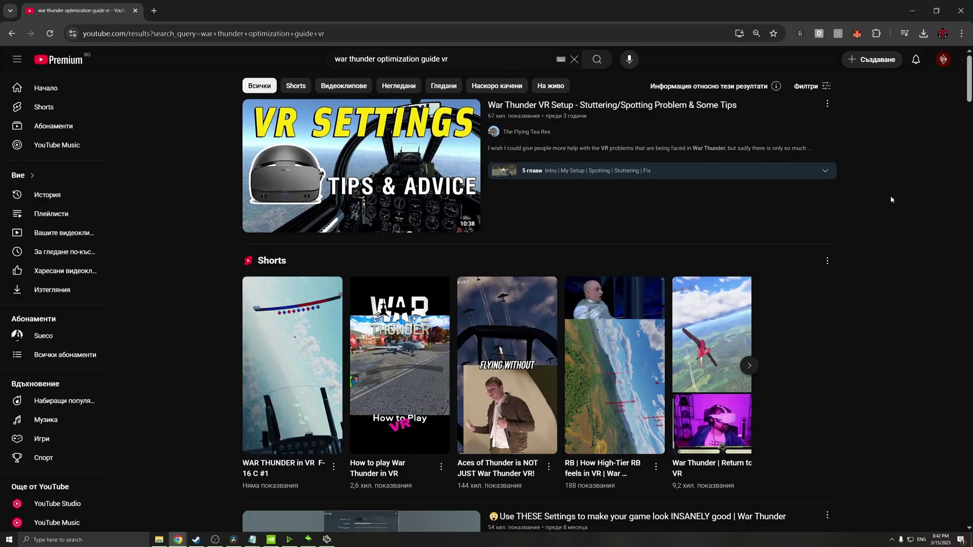
- Look through the YouTube search results for War Thunder VR optimization guides
scroll(890, 195, "down", 10)
scroll(900, 243, "down", 15)
scroll(899, 244, "down", 15)
scroll(899, 250, "down", 10)
scroll(899, 246, "down", 3)
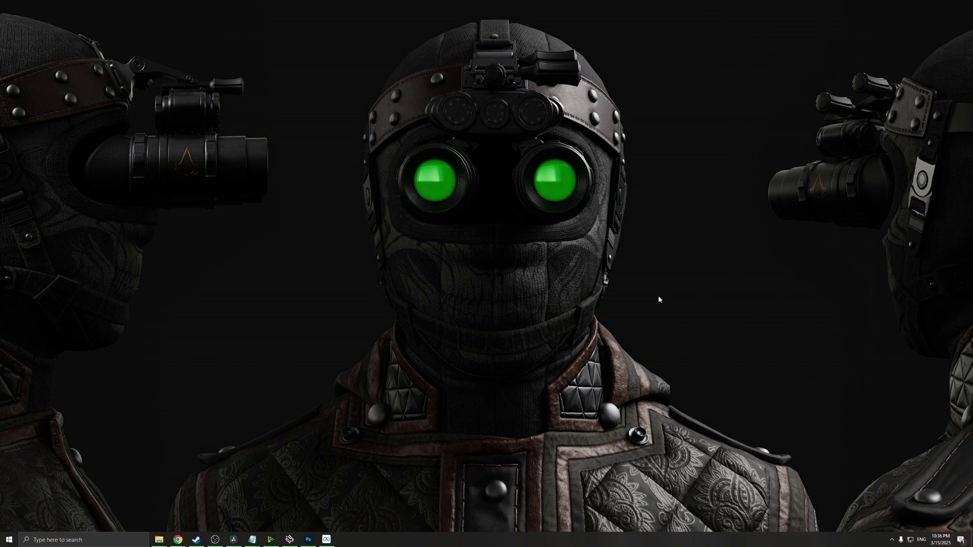
- Open Task Manager, check the memory details in its performance view, and close it
right_click(616, 542)
left_click(641, 497)
left_click(296, 151)
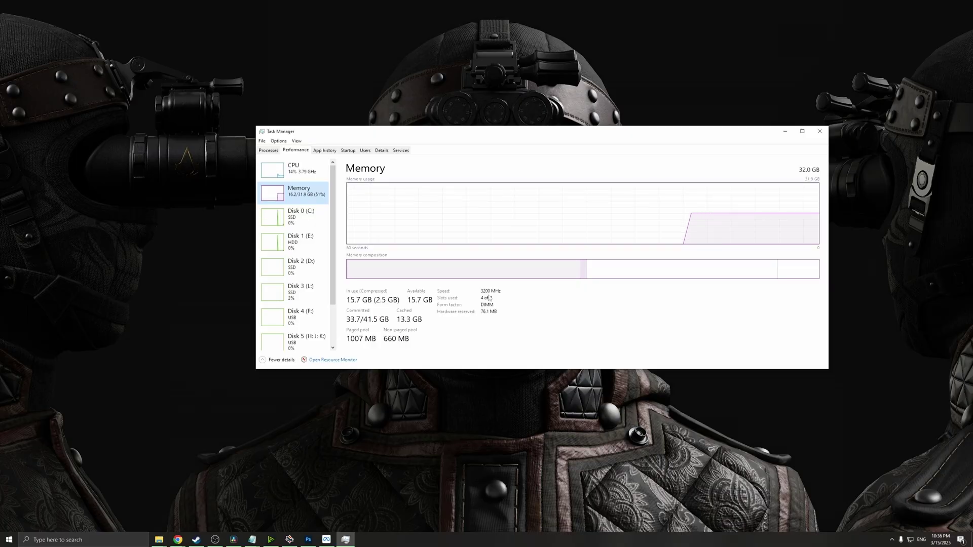
left_click(820, 131)
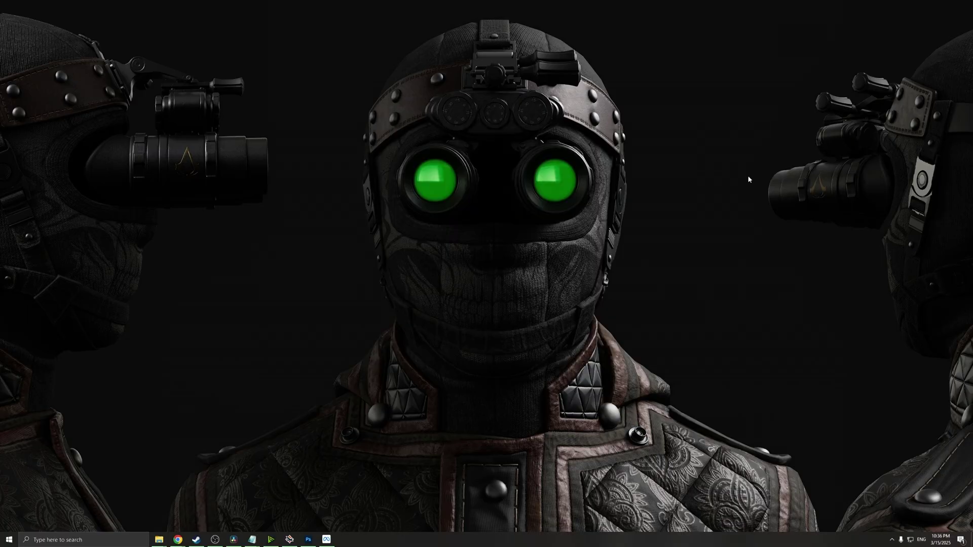
- Open NVIDIA Control Panel and view its system information
right_click(498, 264)
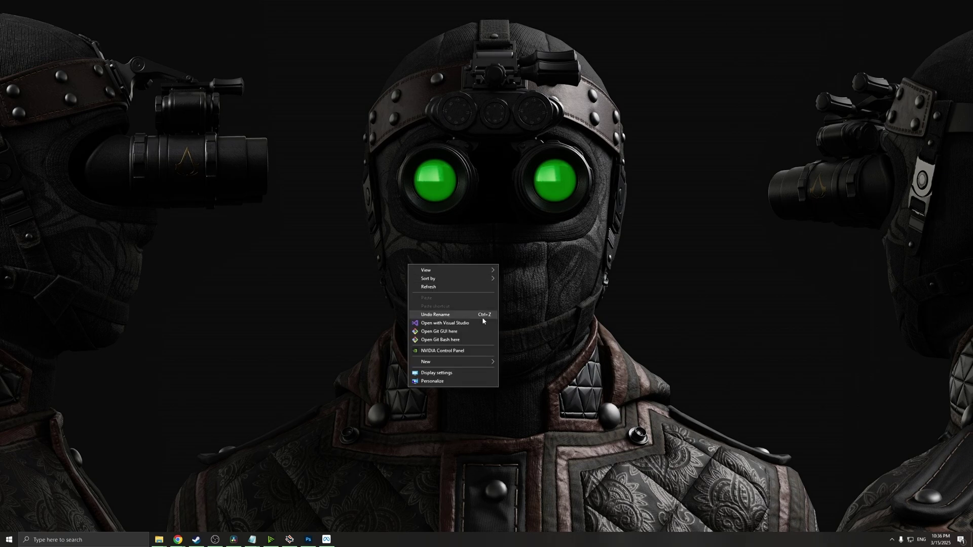
left_click(470, 351)
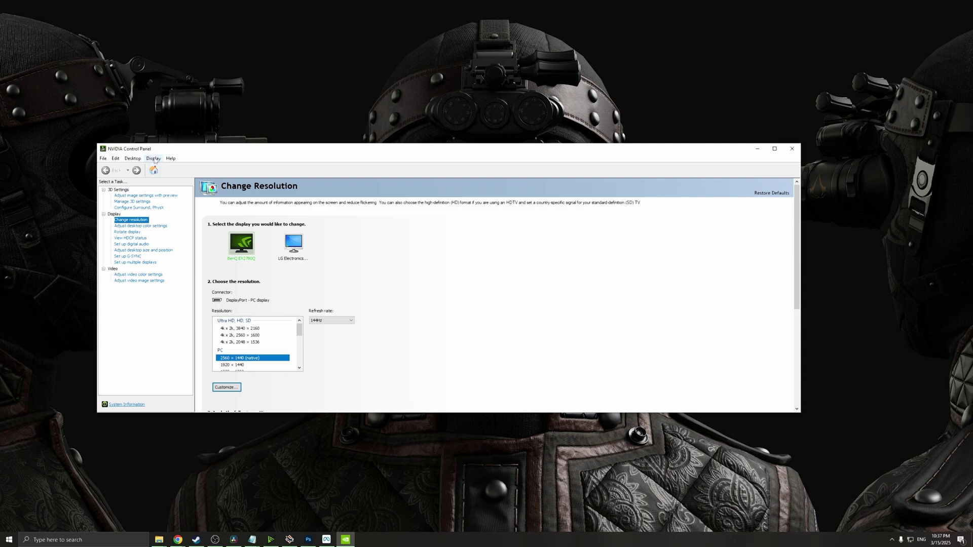
left_click(171, 160)
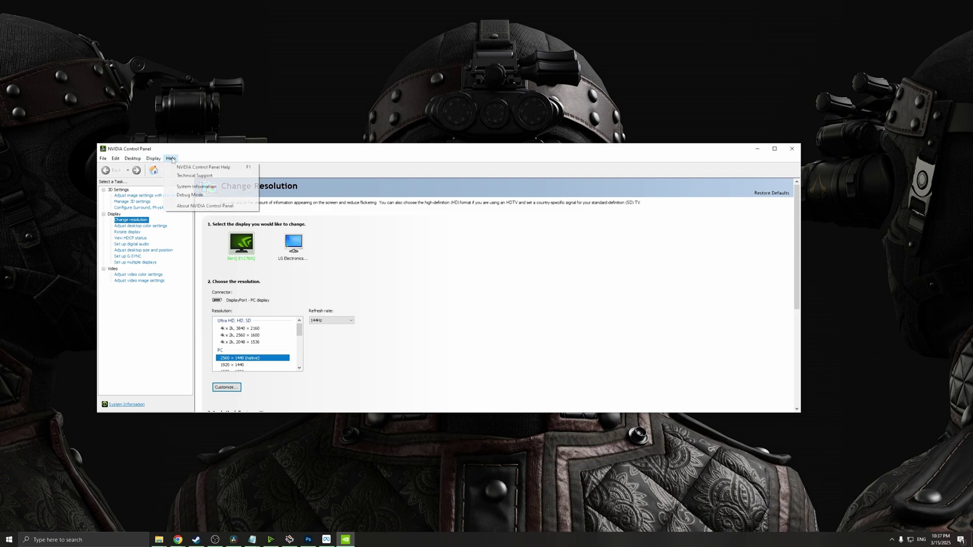
left_click(196, 186)
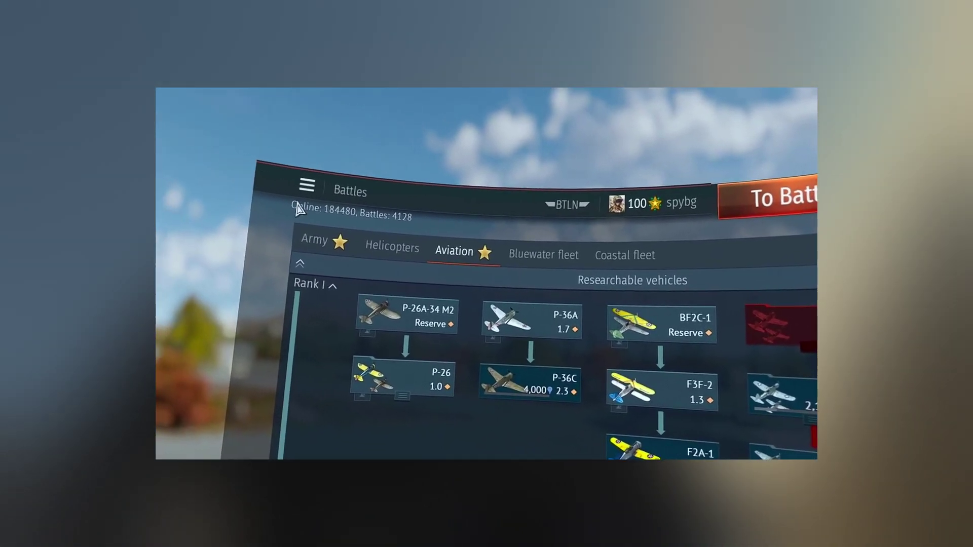
- In War Thunder's VR hangar, open the options and show the graphics settings
left_click(284, 179)
left_click(375, 221)
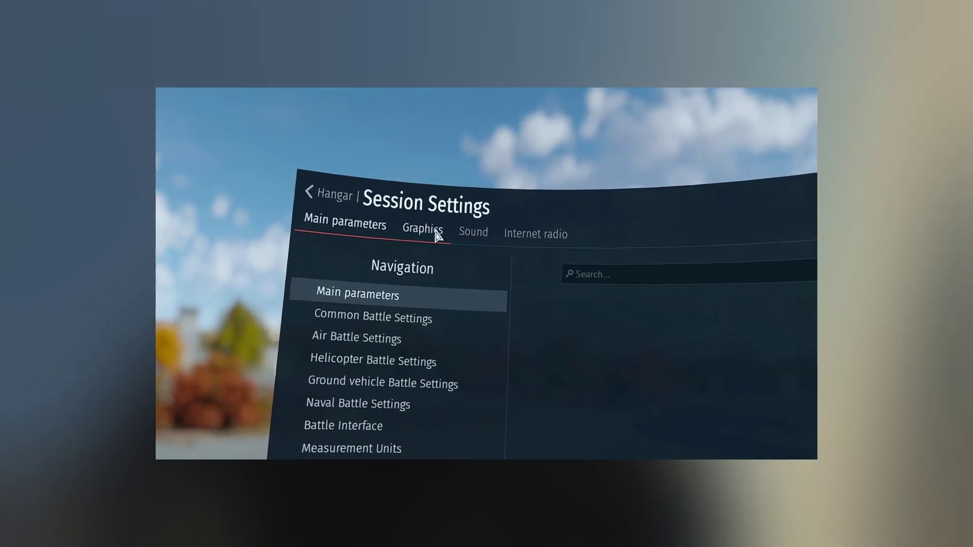
left_click(434, 231)
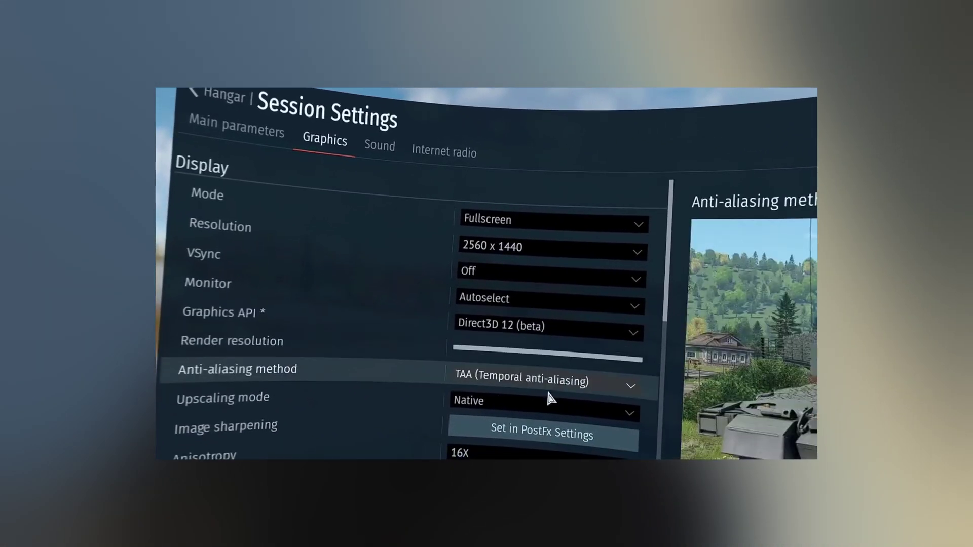
- Set ray tracing to Medium in the graphics settings and accept enabling it
scroll(507, 385, "down", 5)
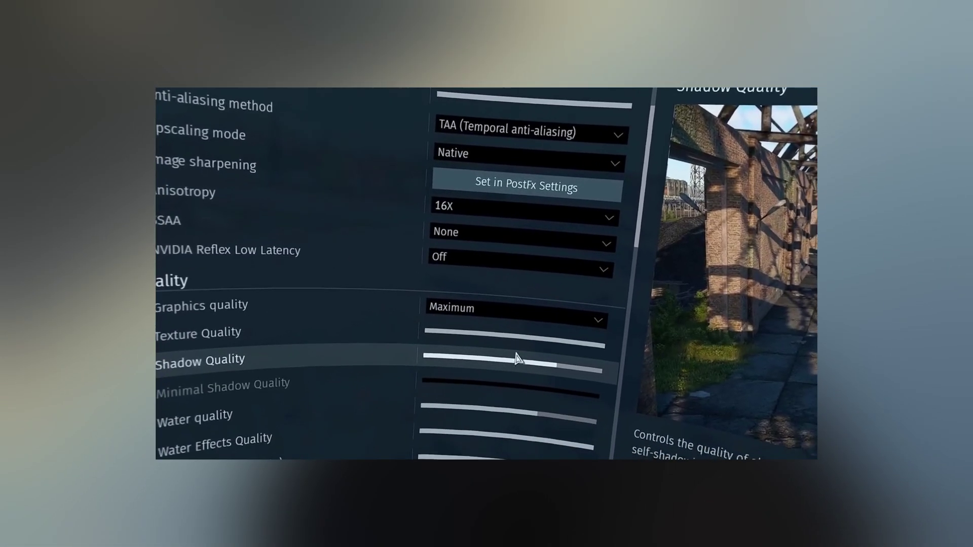
scroll(502, 380, "down", 10)
scroll(507, 350, "down", 5)
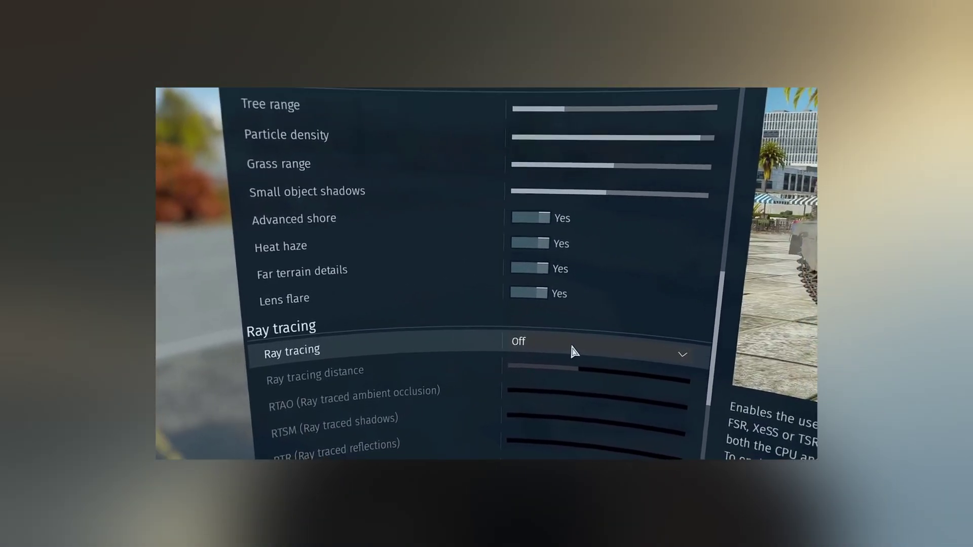
left_click(578, 350)
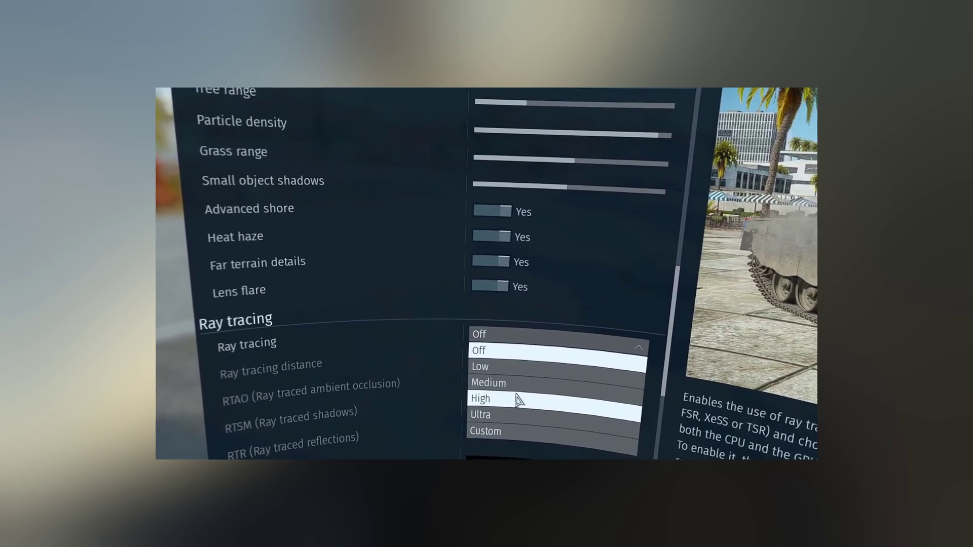
left_click(516, 400)
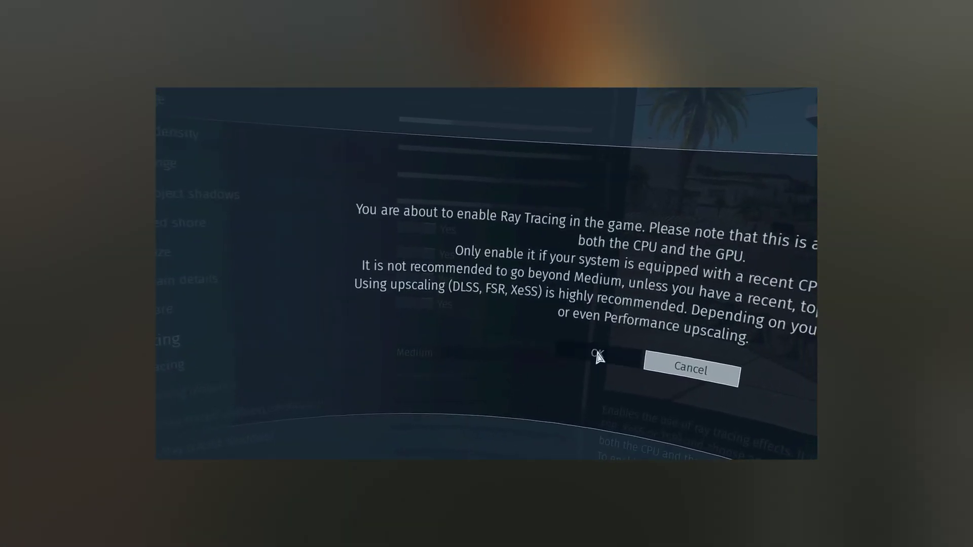
left_click(597, 355)
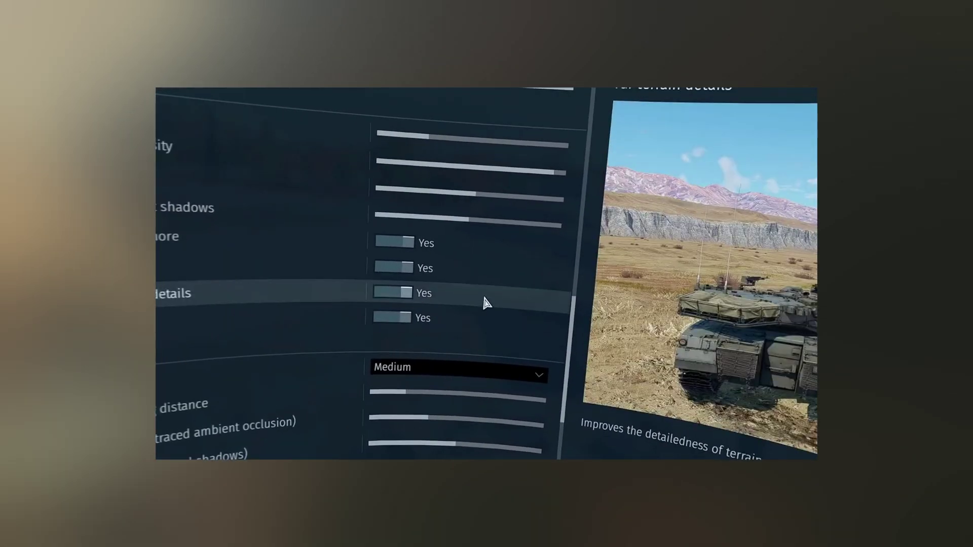
scroll(476, 314, "up", 10)
scroll(478, 348, "up", 5)
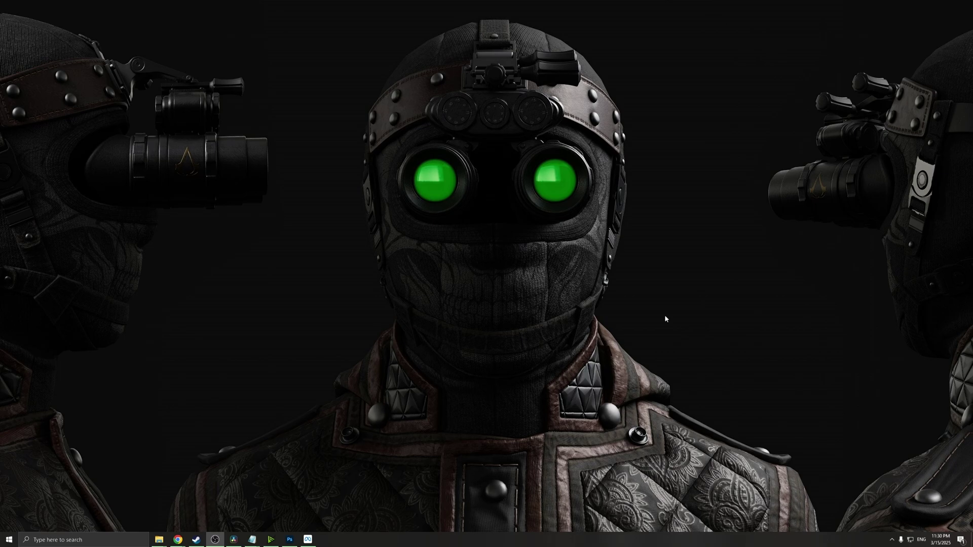
- Open NVIDIA Control Panel and show the program-specific 3D settings for War Thunder (aces.exe)
right_click(665, 319)
left_click(615, 403)
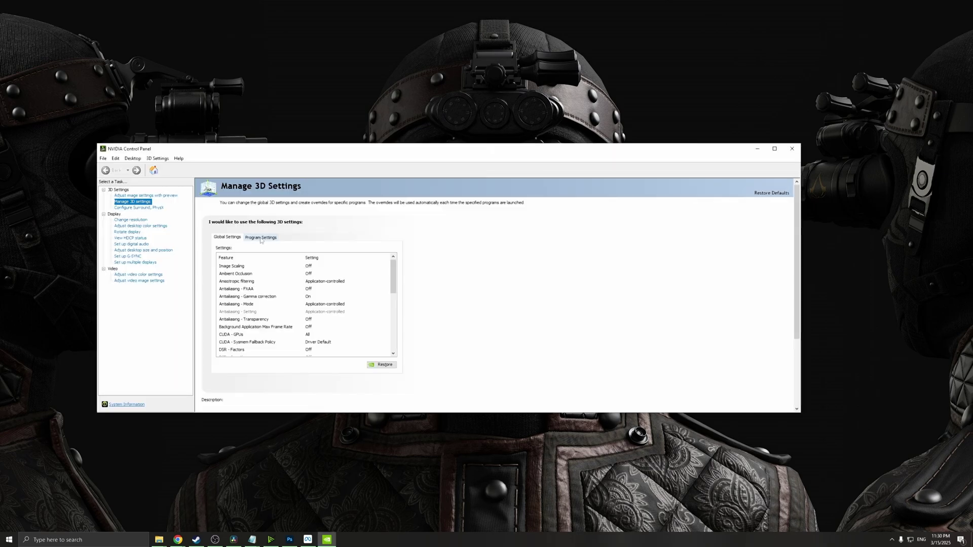
left_click(261, 238)
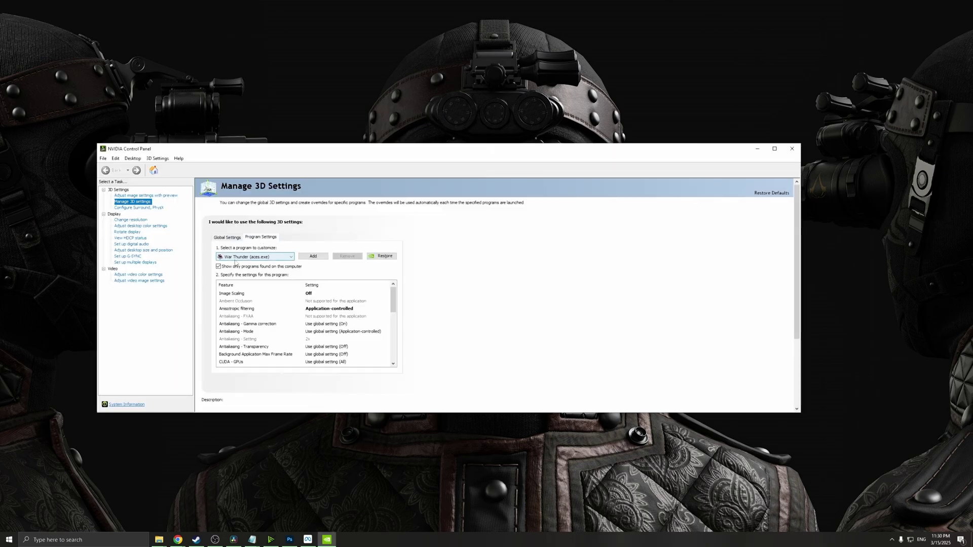
- Review War Thunder's program-specific 3D settings, from image scaling and anisotropic filtering to threaded optimization and Virtual Reality pre-rendered frames
mouse_move(253, 293)
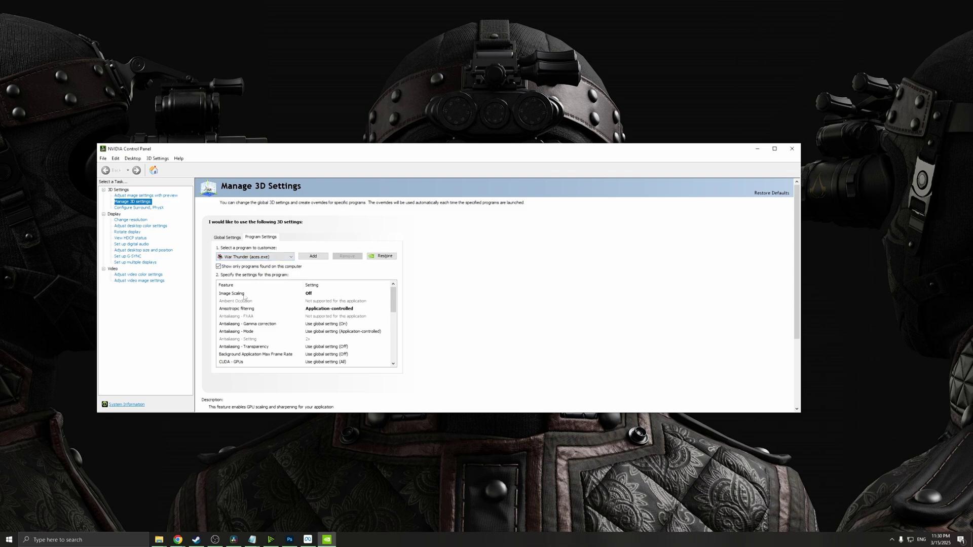
mouse_move(243, 310)
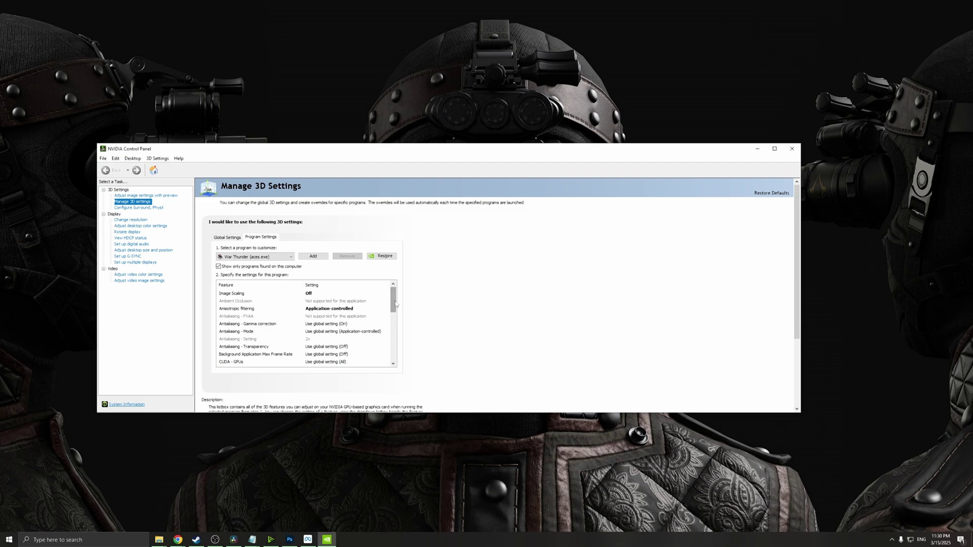
scroll(229, 313, "down", 5)
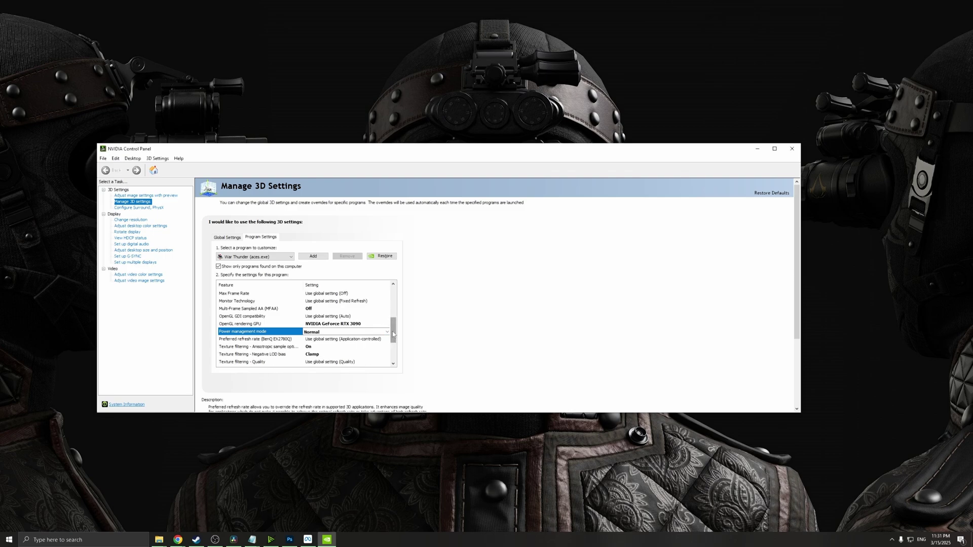
left_click_drag(393, 333, 393, 348)
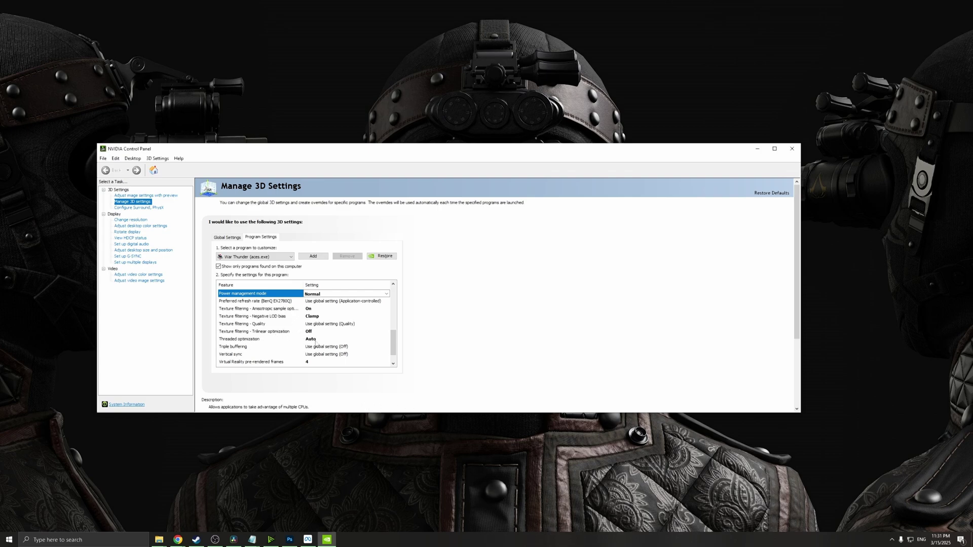
scroll(315, 344, "down", 1)
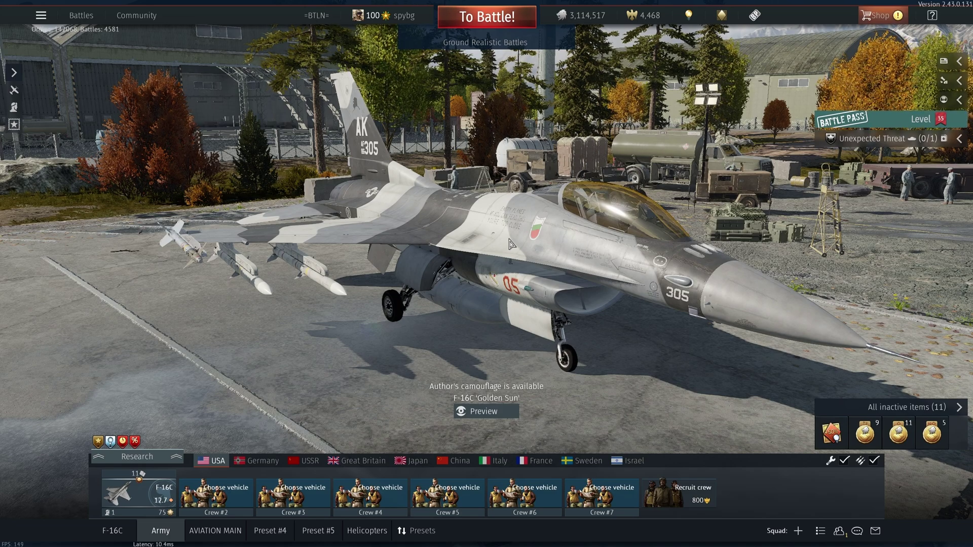
- Switch to War Thunder's hangar and open the graphics section of the session settings
left_click(41, 15)
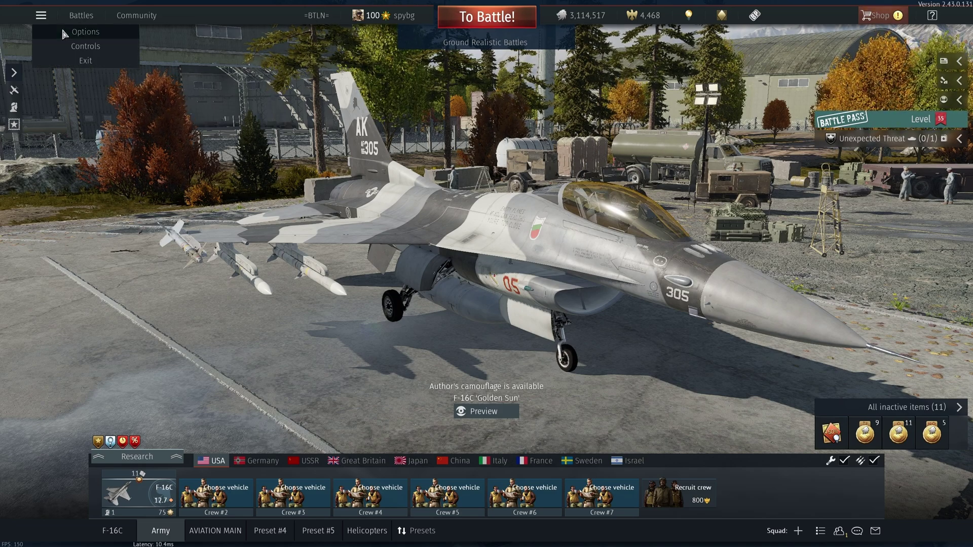
left_click(64, 33)
left_click(95, 40)
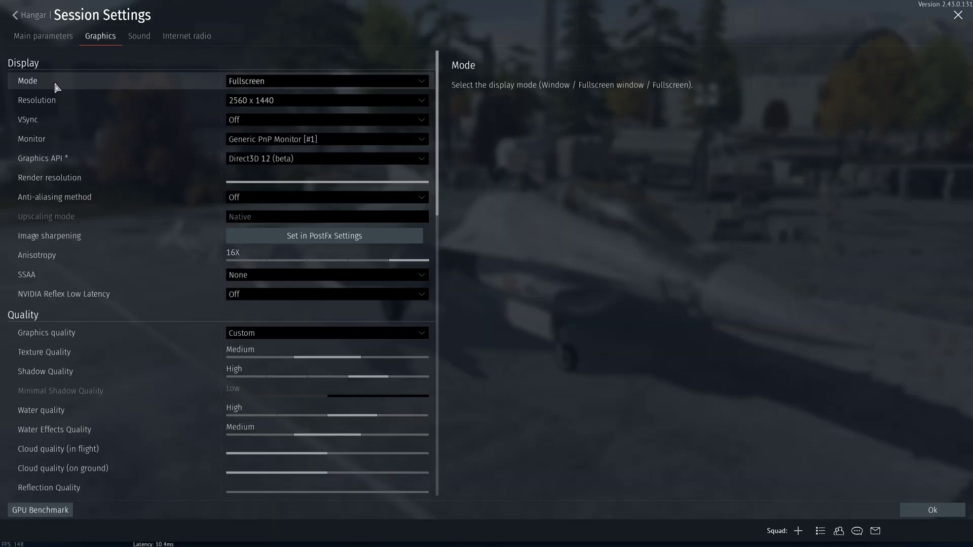
- Check the available choices for display mode, graphics API and anti-aliasing method
left_click(252, 85)
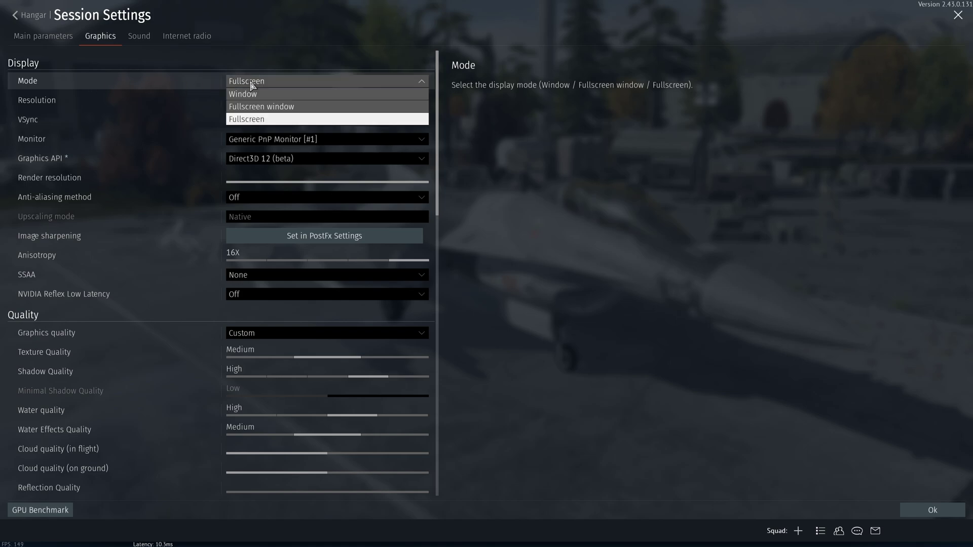
left_click(254, 84)
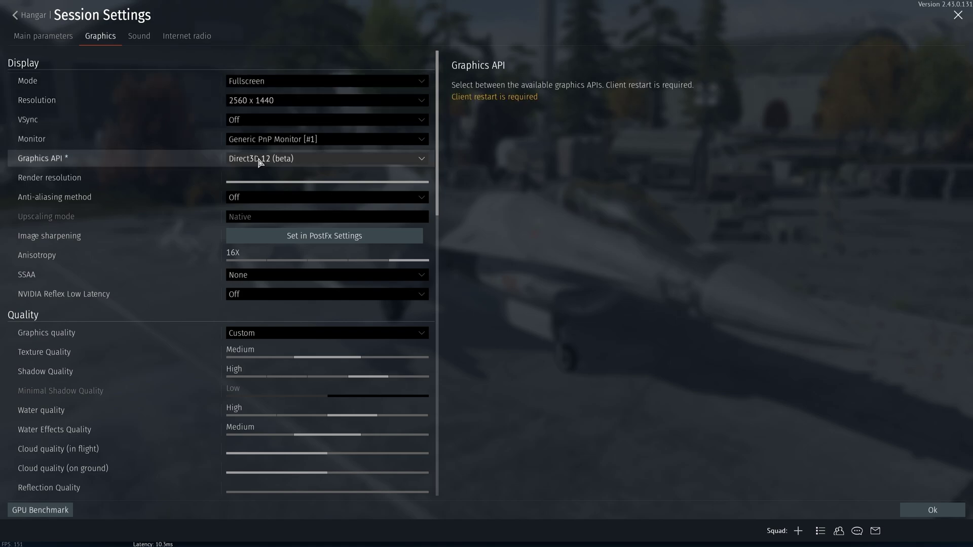
left_click(272, 163)
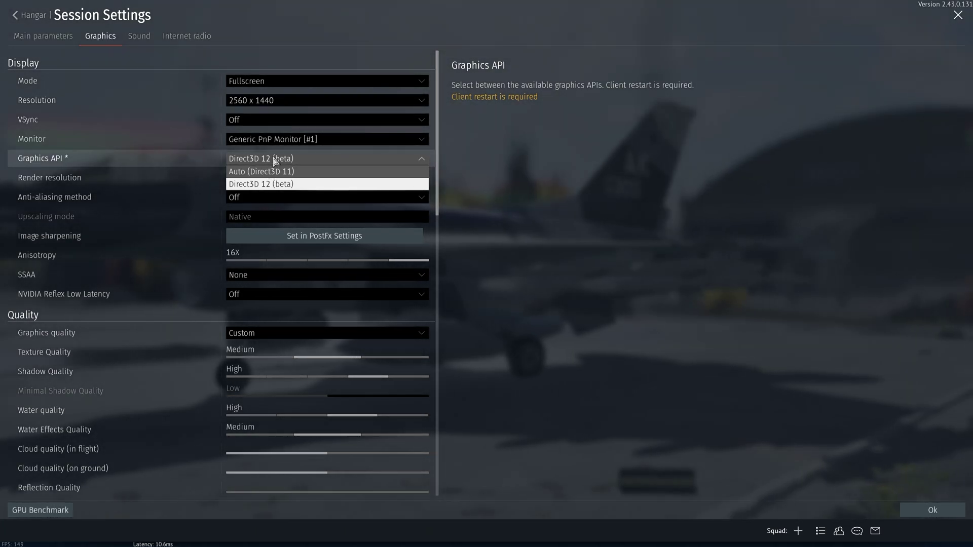
left_click(274, 161)
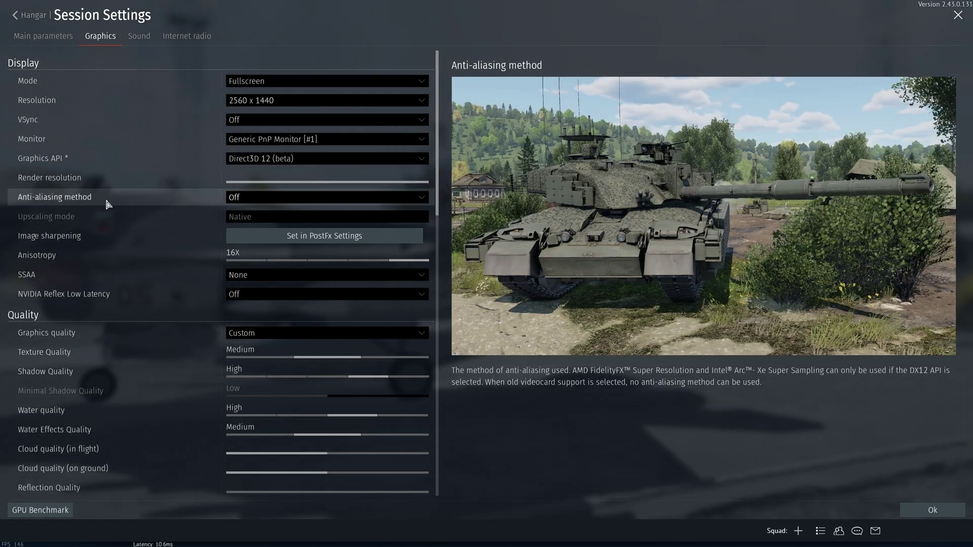
left_click(246, 197)
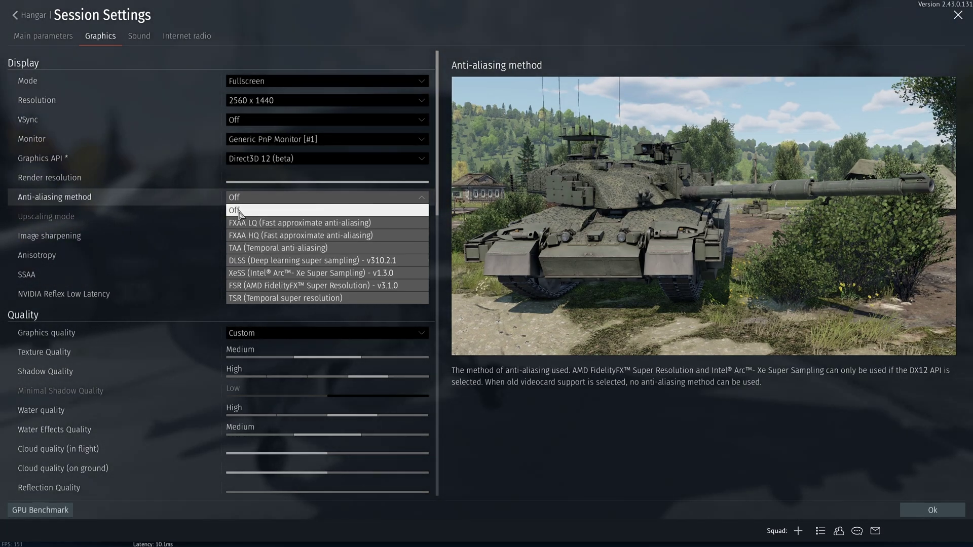
left_click(243, 201)
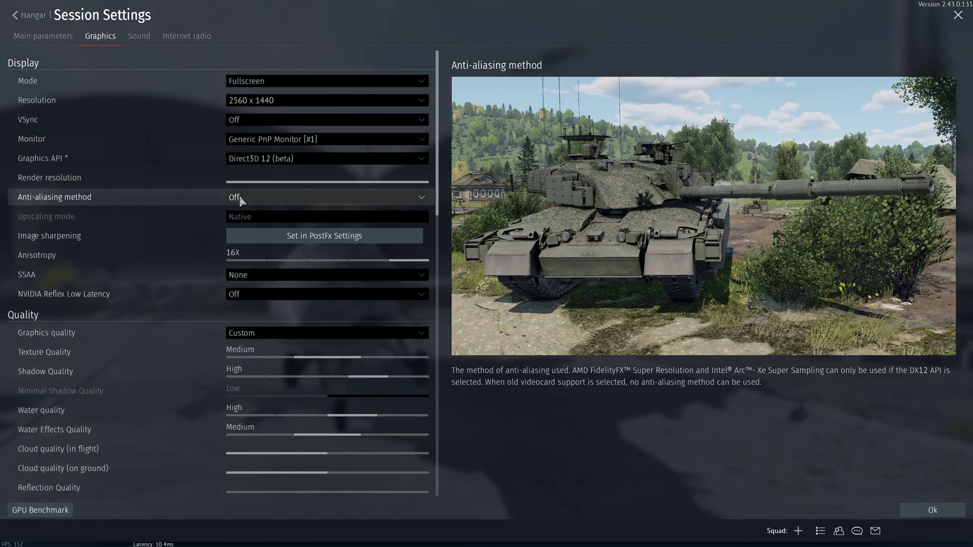
- Examine the remaining display, quality and render settings, including tree range, down to the ray tracing section
mouse_move(57, 261)
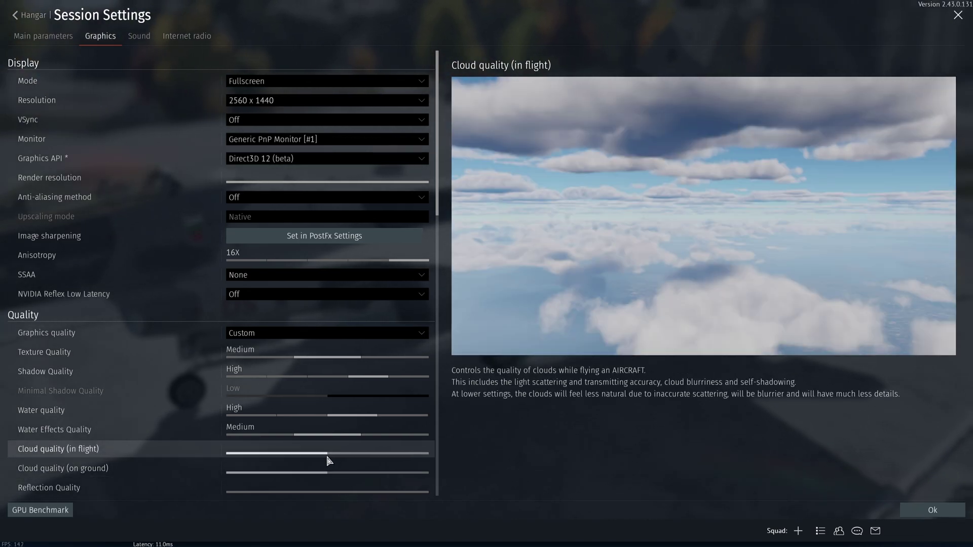
scroll(332, 461, "down", 1)
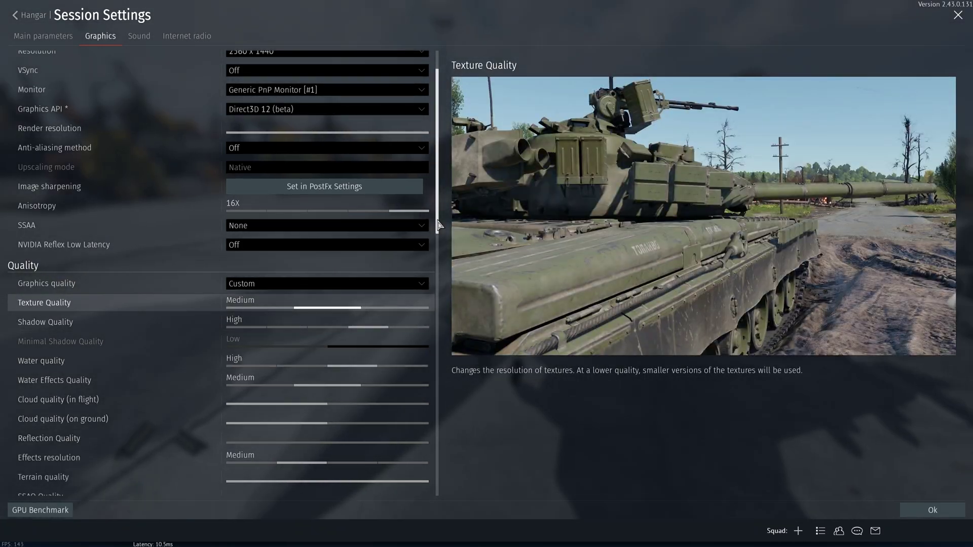
left_click_drag(439, 225, 438, 302)
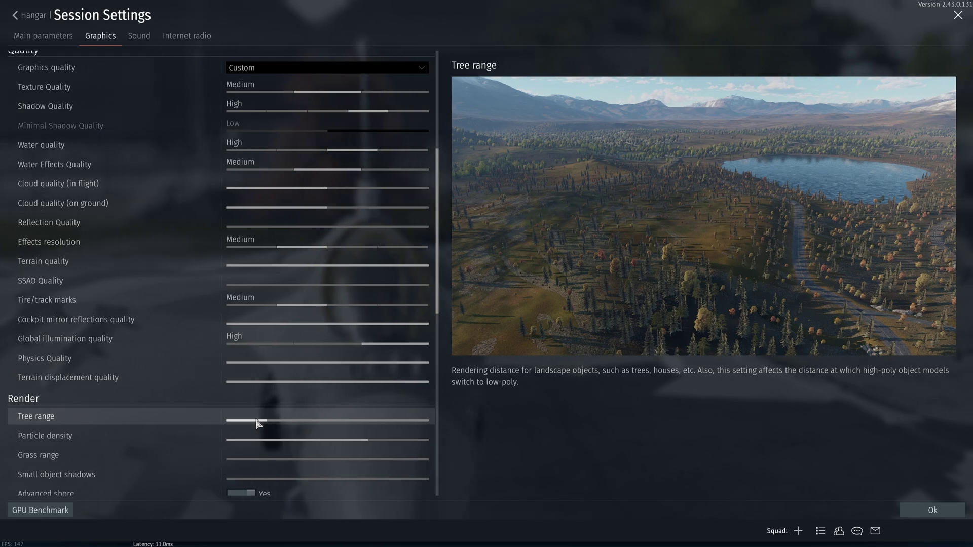
left_click_drag(257, 423, 266, 424)
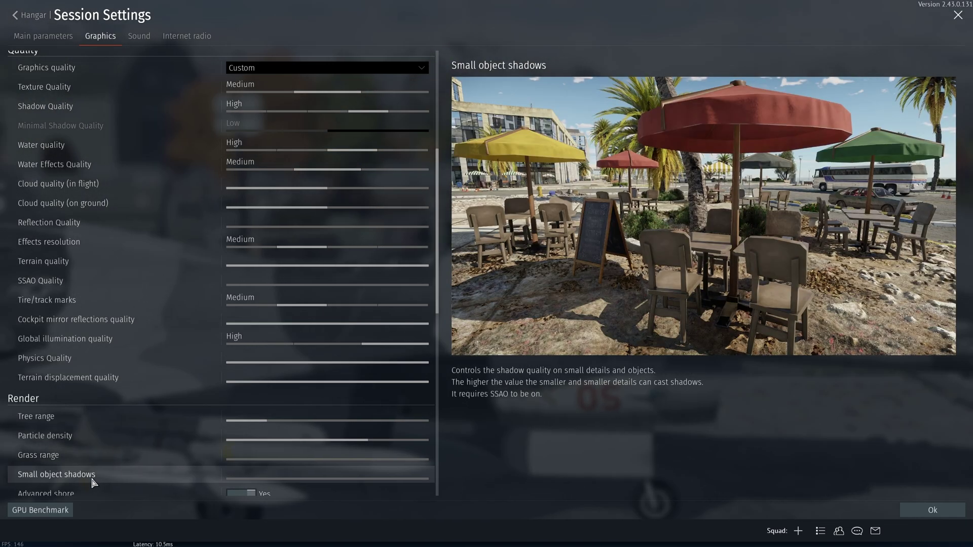
scroll(433, 287, "down", 4)
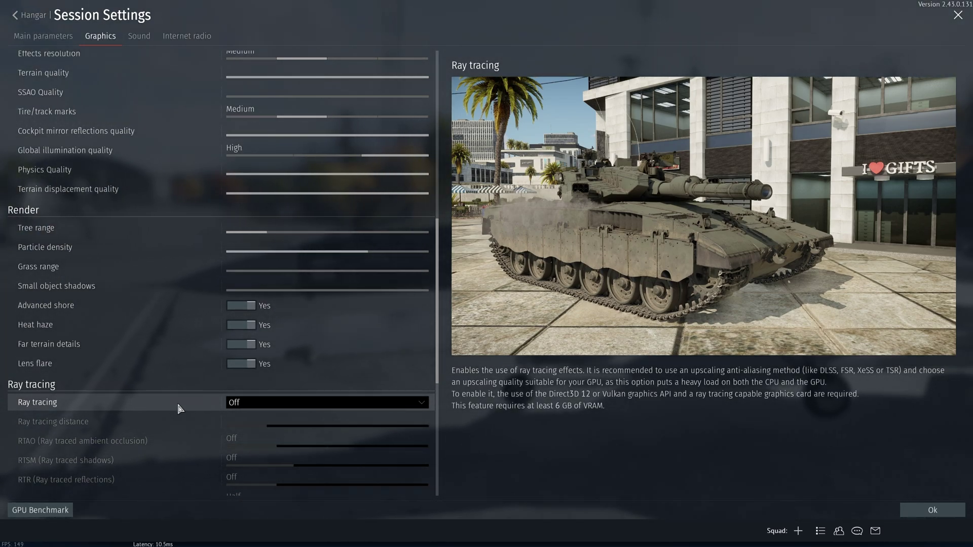
- Examine the ray tracing, VR and other graphics options, plus the Dynamic Lut option in the PostFX settings
scroll(107, 404, "down", 5)
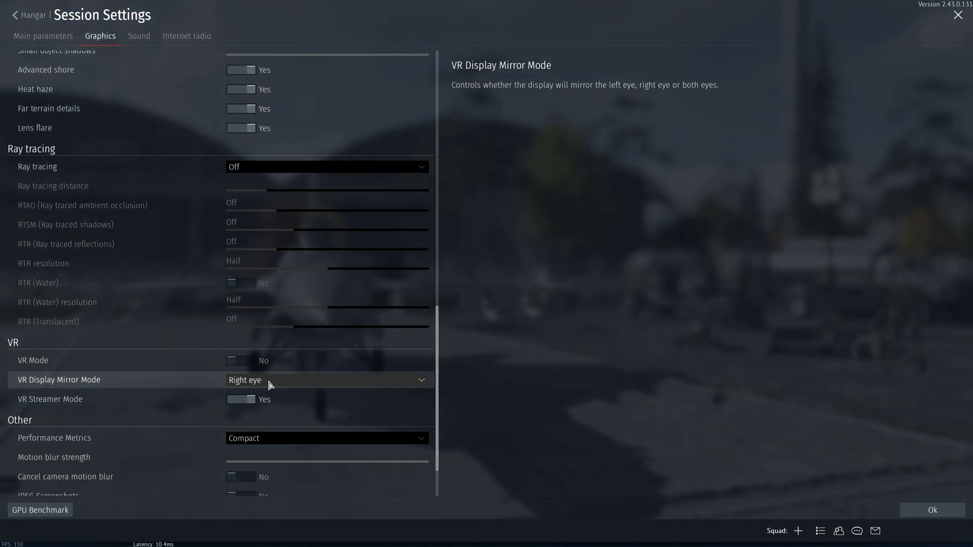
scroll(270, 385, "down", 3)
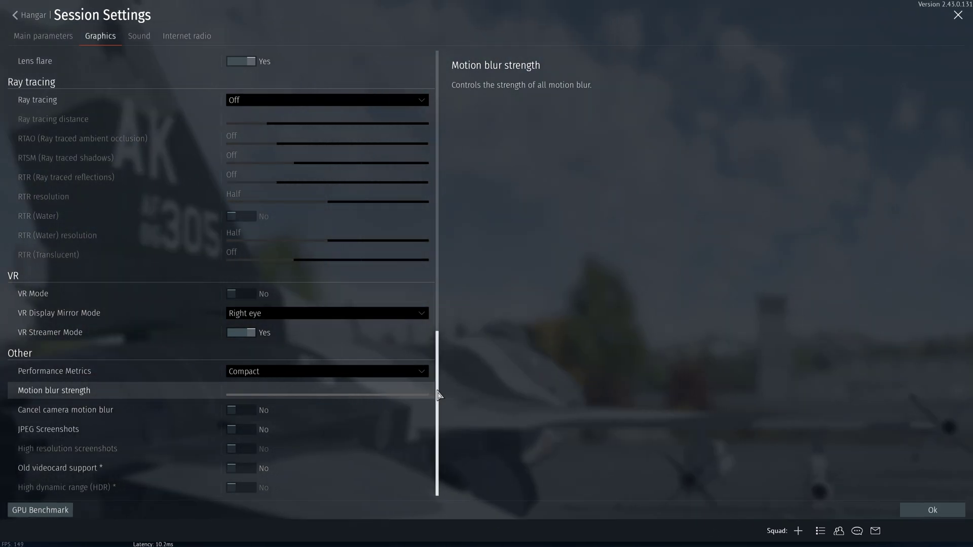
left_click_drag(439, 395, 446, 152)
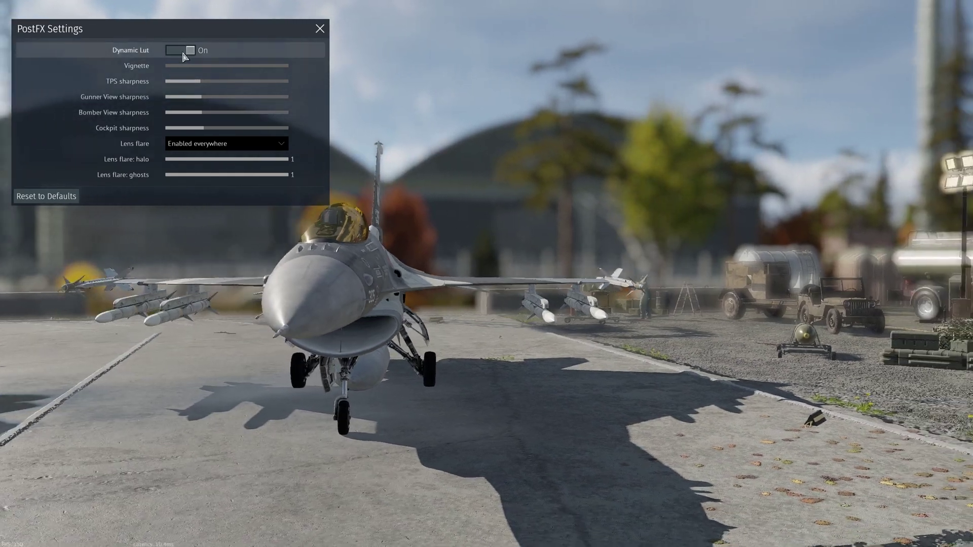
left_click(183, 50)
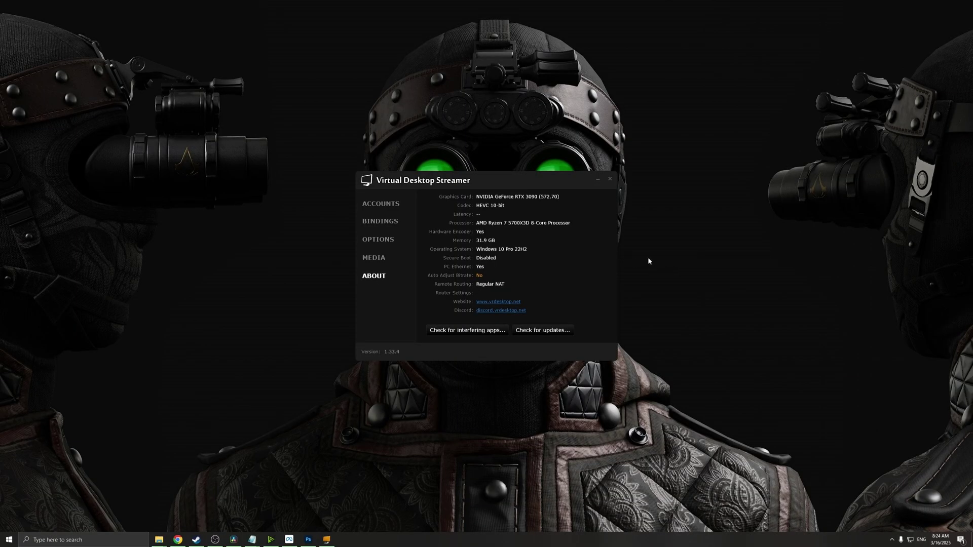
- Switch to Virtual Desktop Streamer and select HEVC 10-bit as the preferred codec and VDXR as the OpenXR runtime
left_click(388, 240)
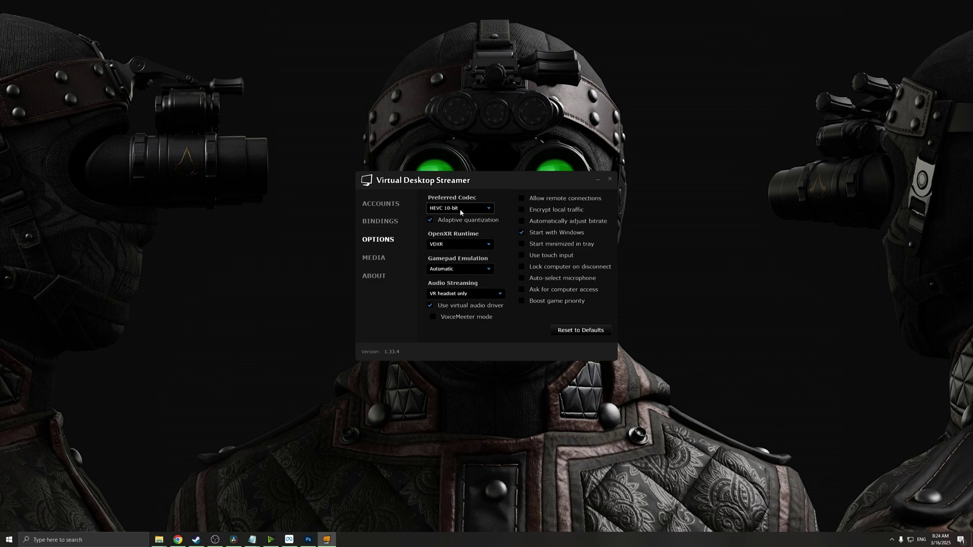
mouse_move(461, 225)
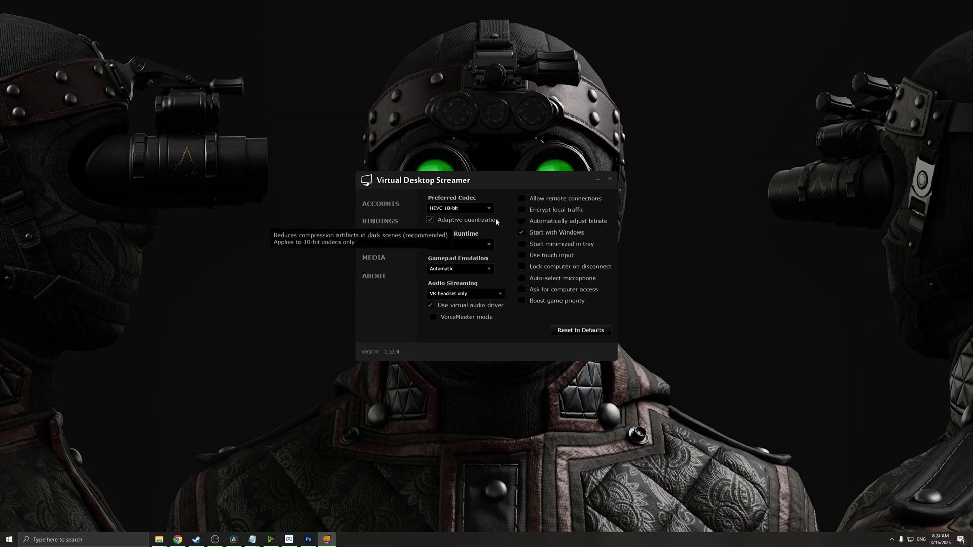
left_click(477, 209)
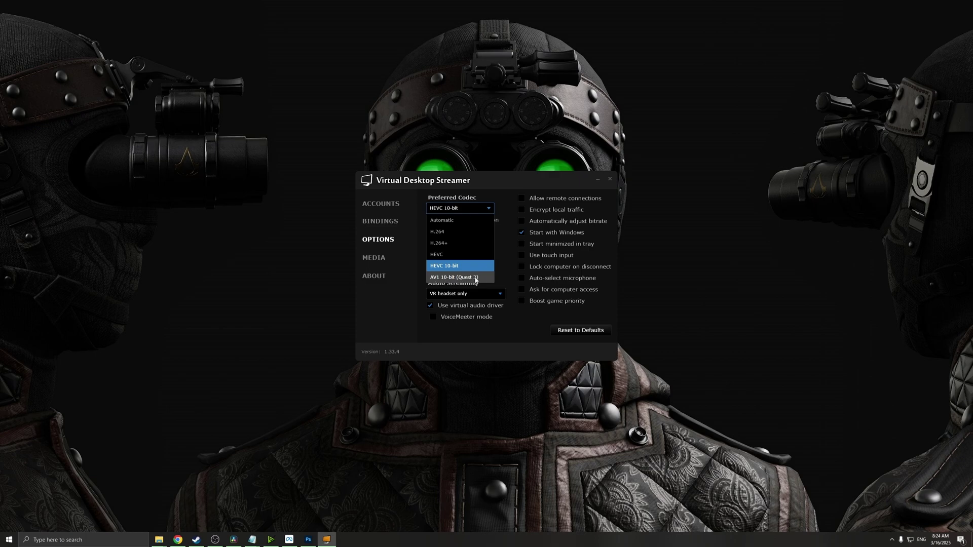
left_click(463, 266)
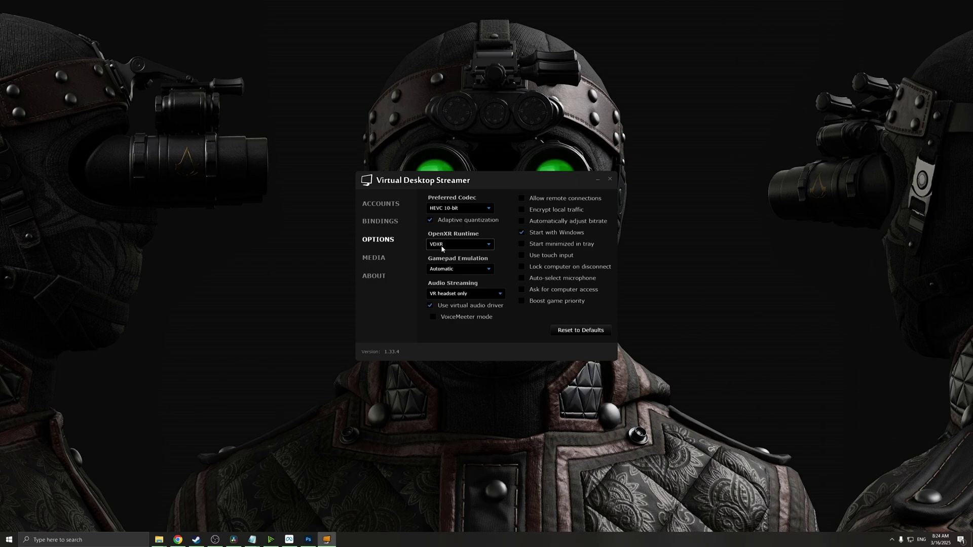
left_click(442, 245)
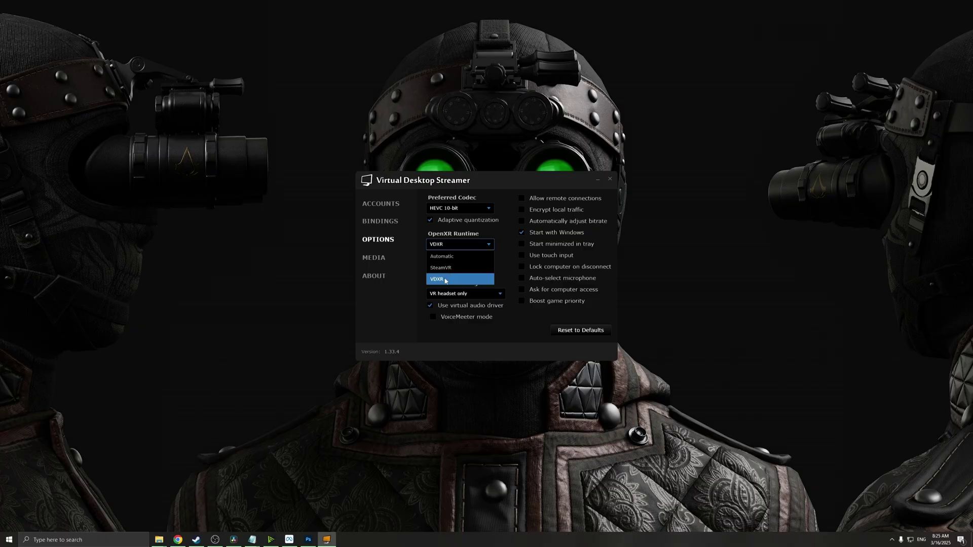
left_click(445, 280)
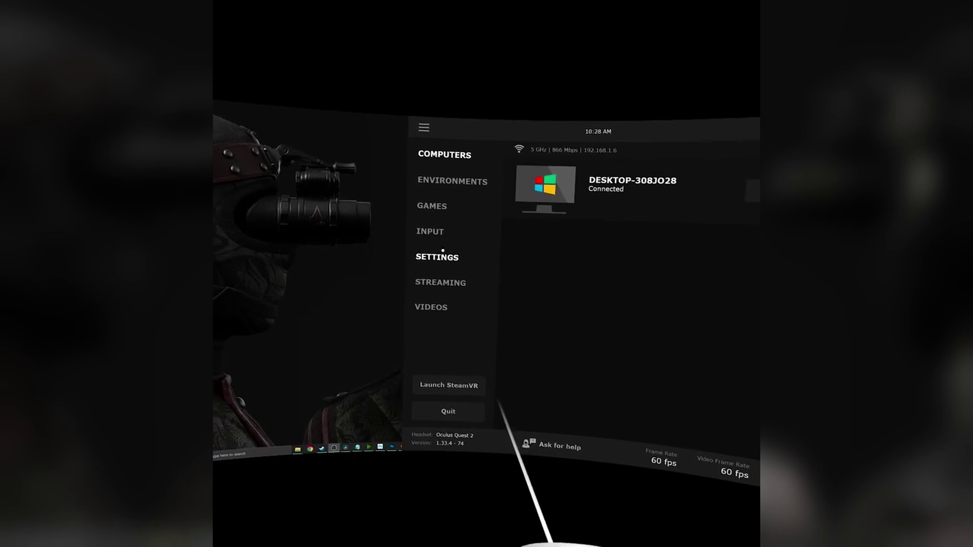
- Review the general and streaming settings of Virtual Desktop in the headset, and open its games list
left_click(443, 265)
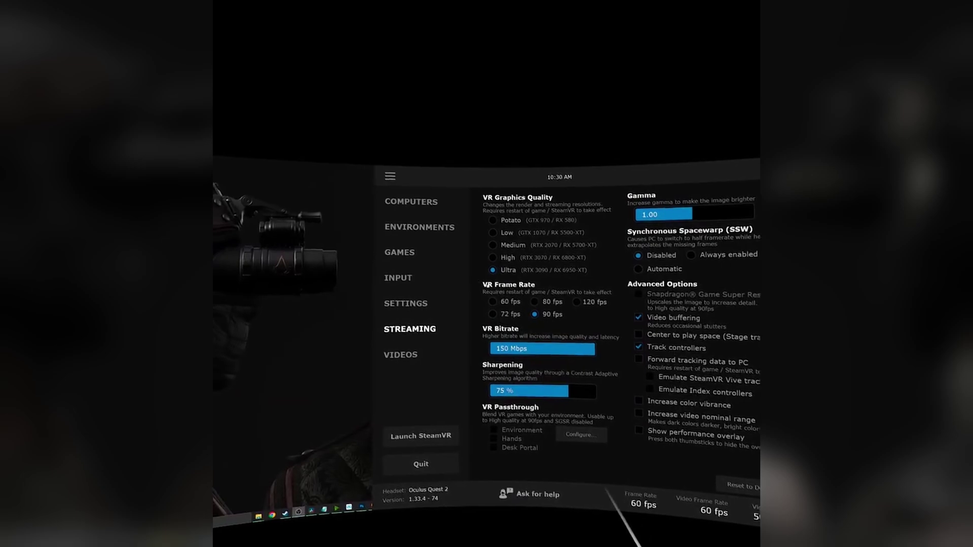
left_click(399, 252)
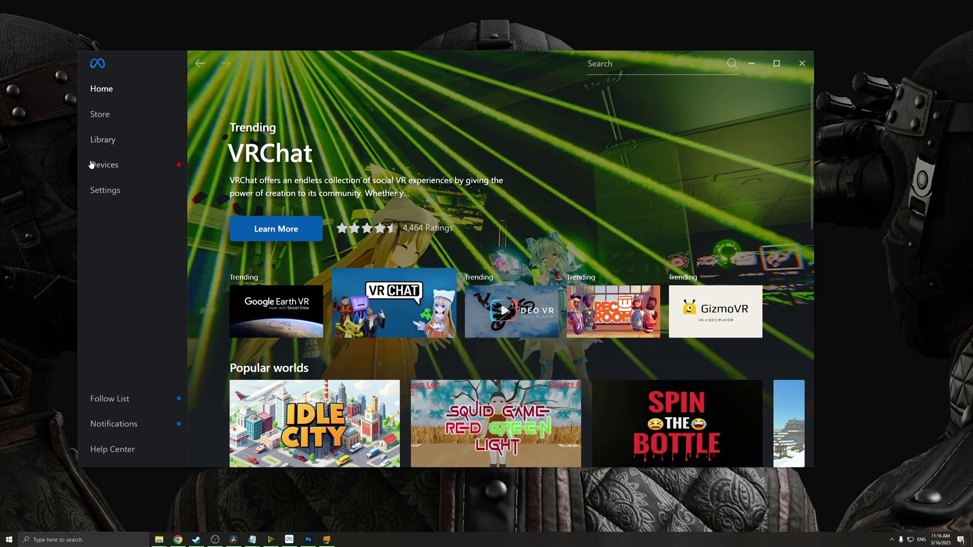
- Switch to the Meta app and explore the Meta Quest 2's refresh rate and render resolution options, closing them without saving
left_click(90, 164)
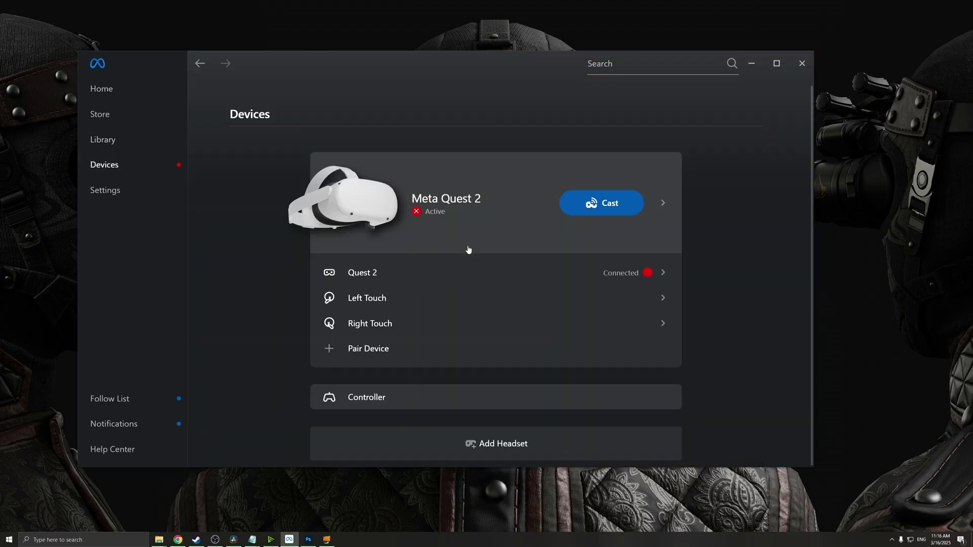
left_click(505, 220)
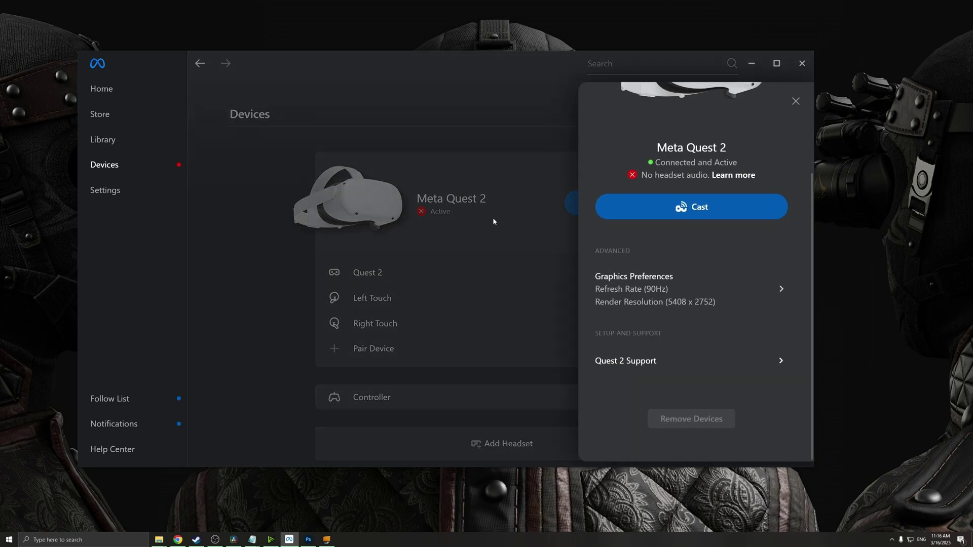
left_click(669, 291)
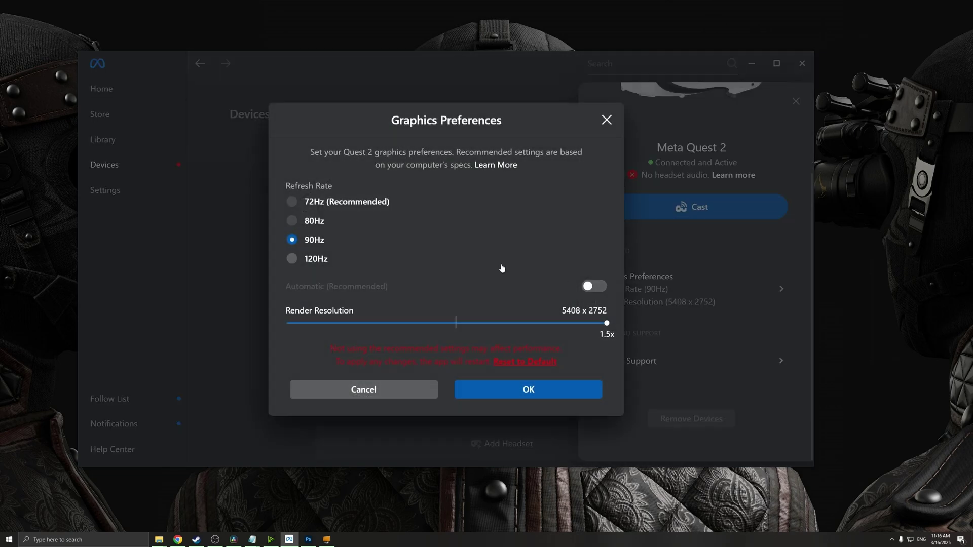
left_click(306, 260)
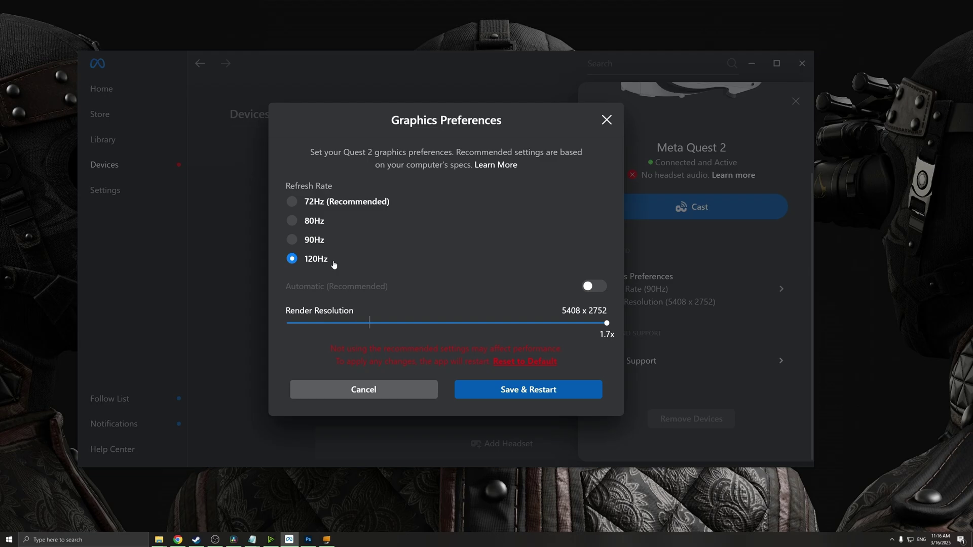
left_click_drag(602, 328, 496, 323)
left_click(607, 123)
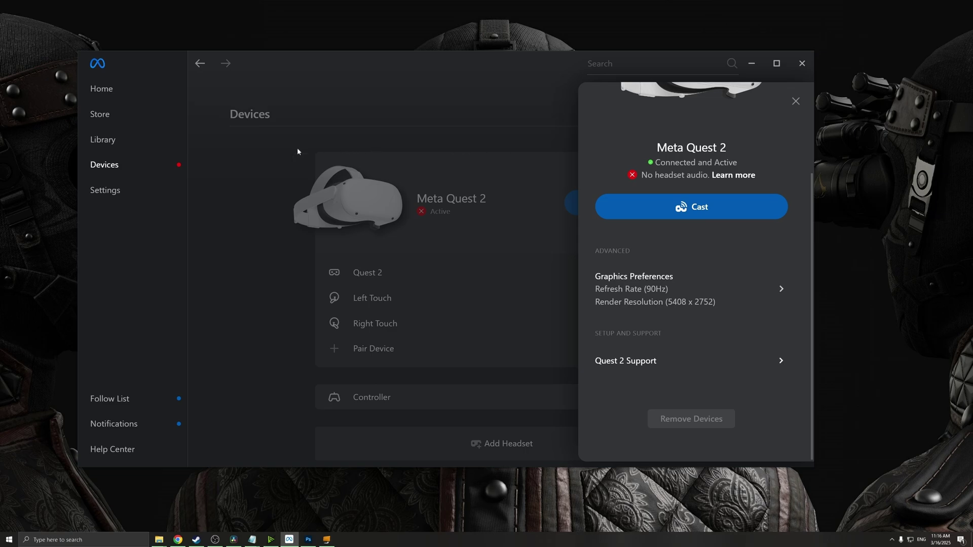
left_click(796, 100)
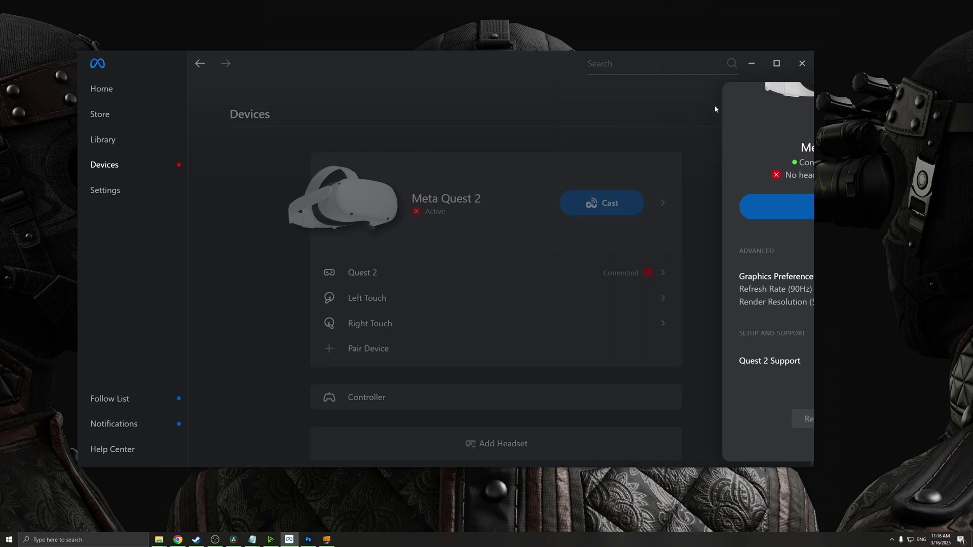
- Open the general section of the Meta app's settings
left_click(116, 192)
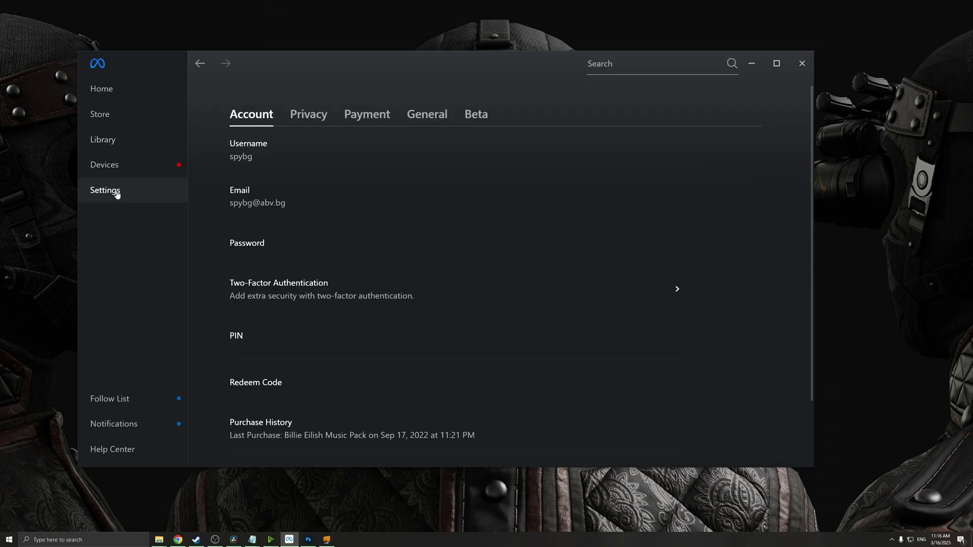
left_click(425, 114)
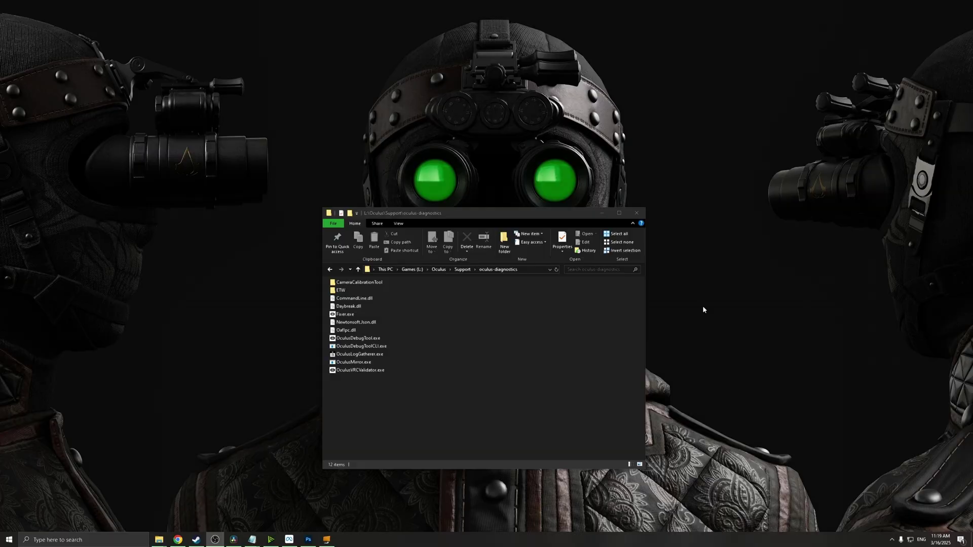
- Locate the oculus-diagnostics folder inside Oculus > Support and launch OculusDebugTool.exe
left_click(358, 269)
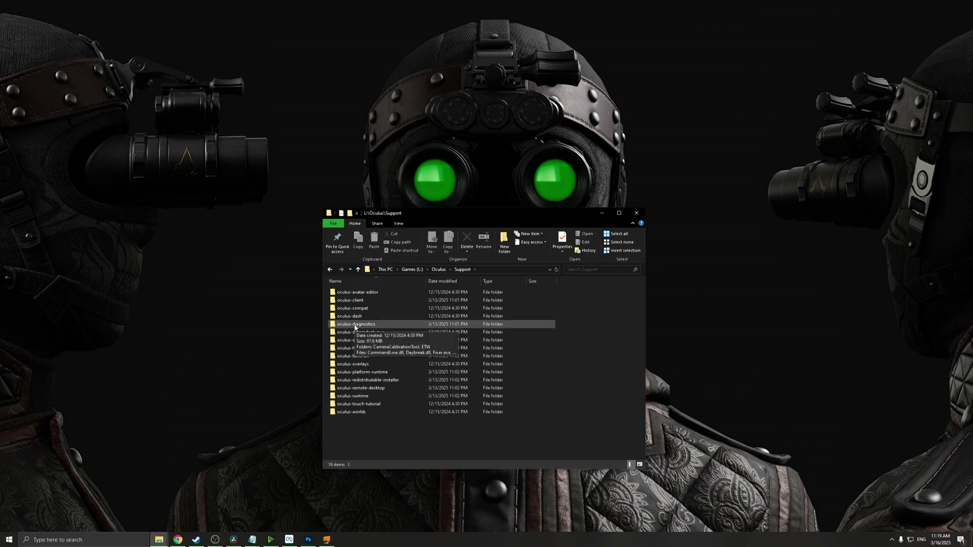
double_click(355, 326)
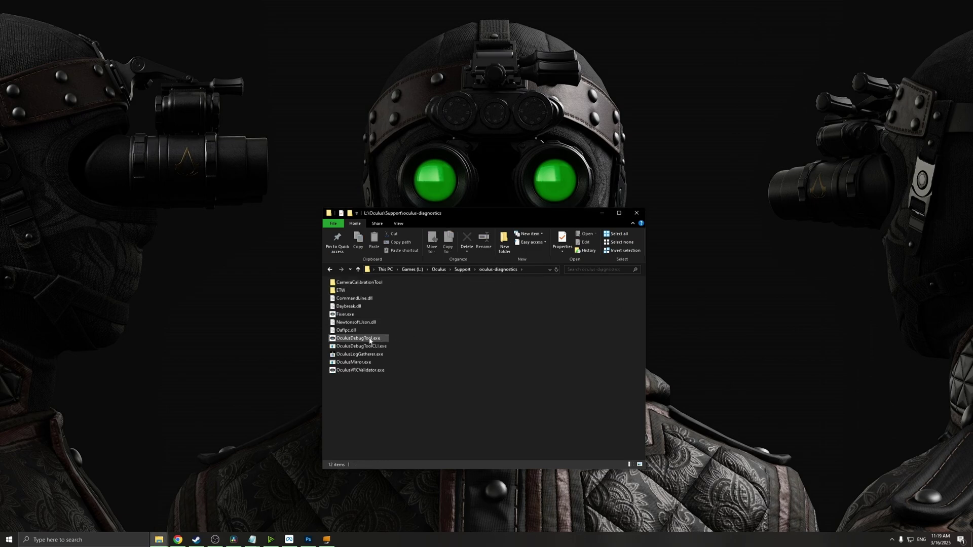
double_click(365, 339)
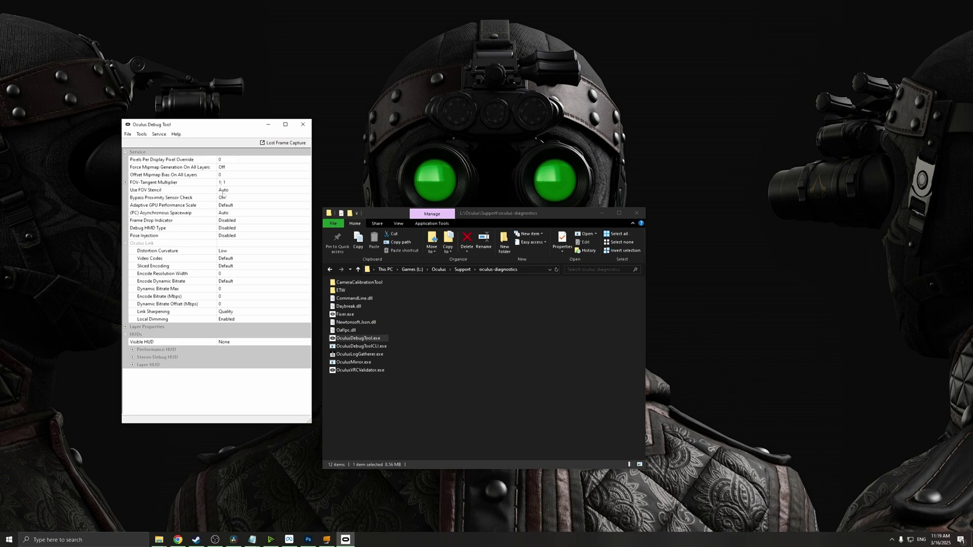
- Choose a mode for (PC) Asynchronous Spacewarp and close the Oculus Debug Tool
left_click(179, 213)
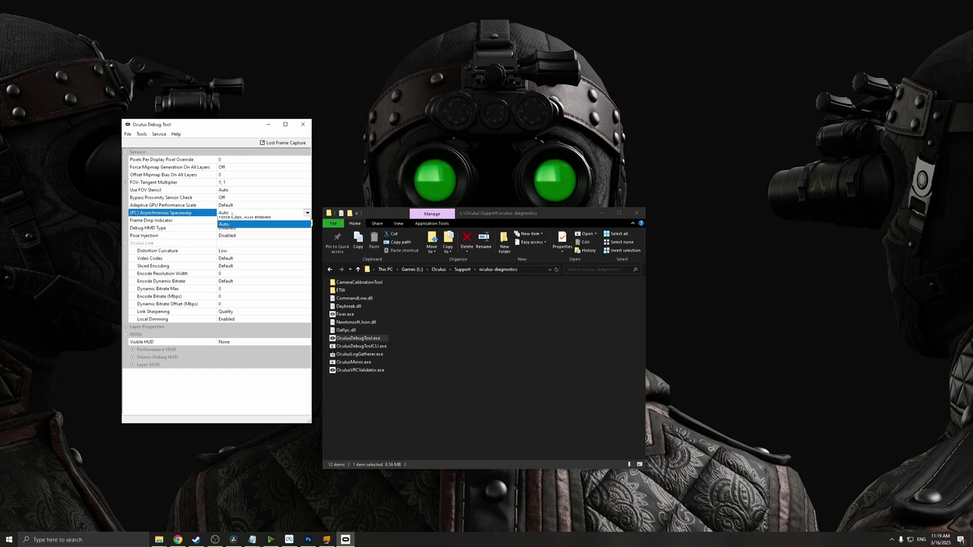
left_click(238, 212)
left_click(237, 224)
left_click(128, 134)
left_click(303, 125)
left_click(472, 334)
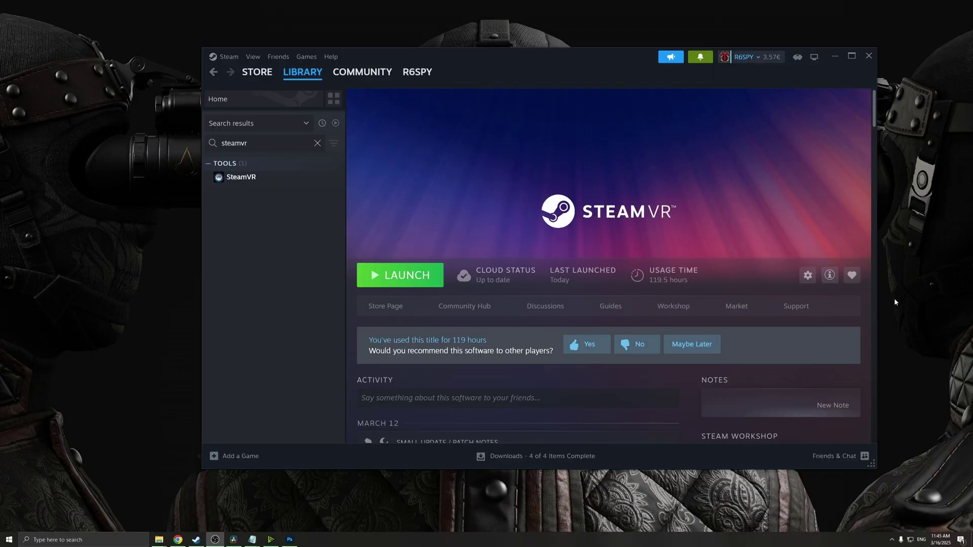
- Switch to Steam, check the Oculus Quest 2's pairing status in the Remote Play settings, and close the settings
left_click(229, 56)
left_click(238, 130)
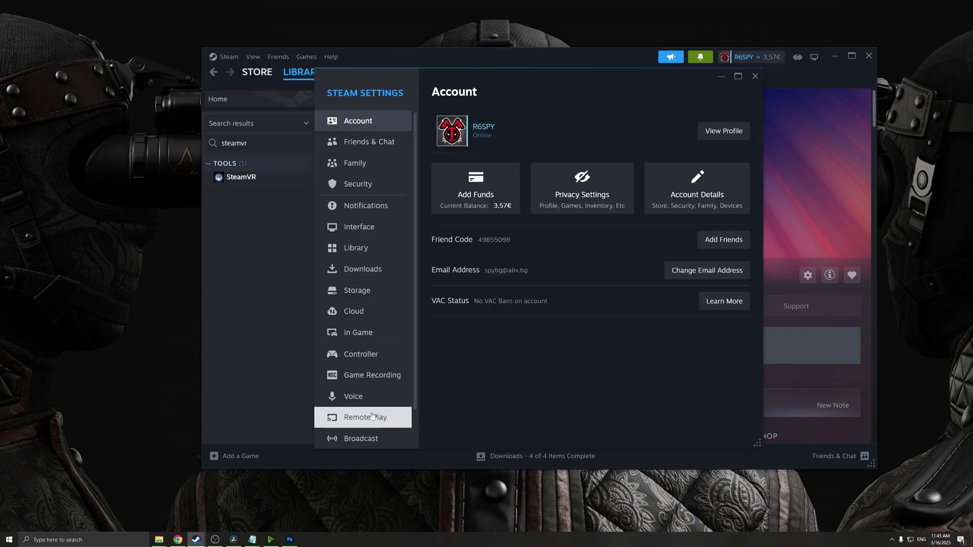
left_click(373, 417)
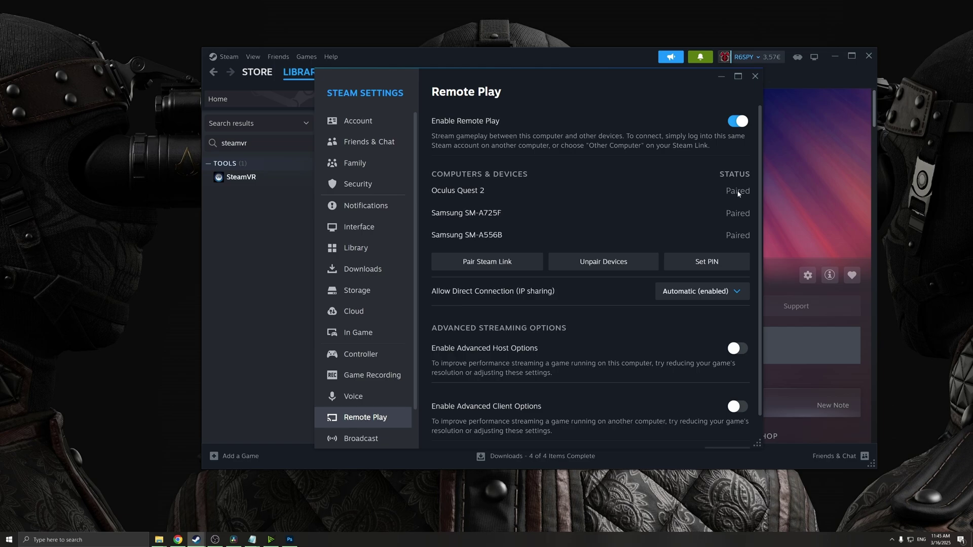
key("Escape")
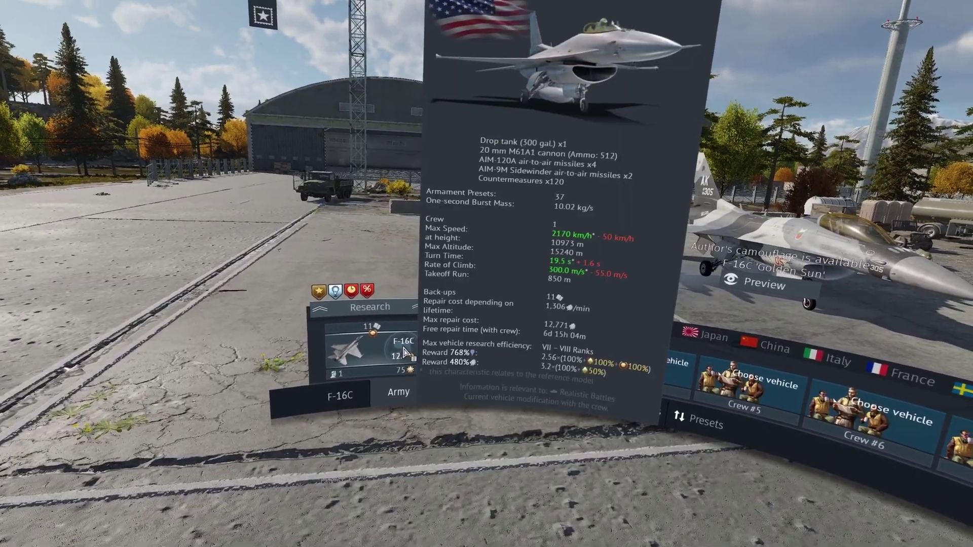
- Open the test flight setup for the F-16C in War Thunder's VR hangar
left_click(365, 347)
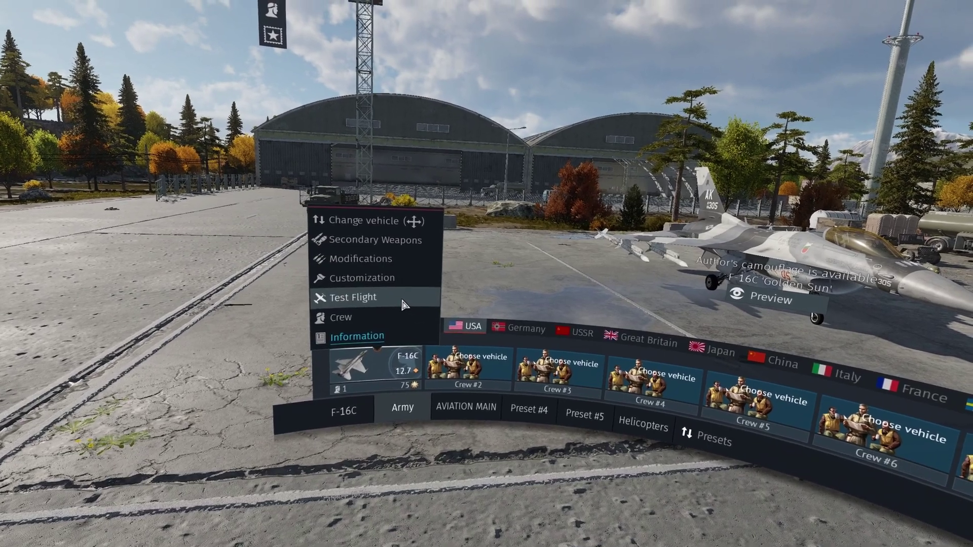
left_click(408, 293)
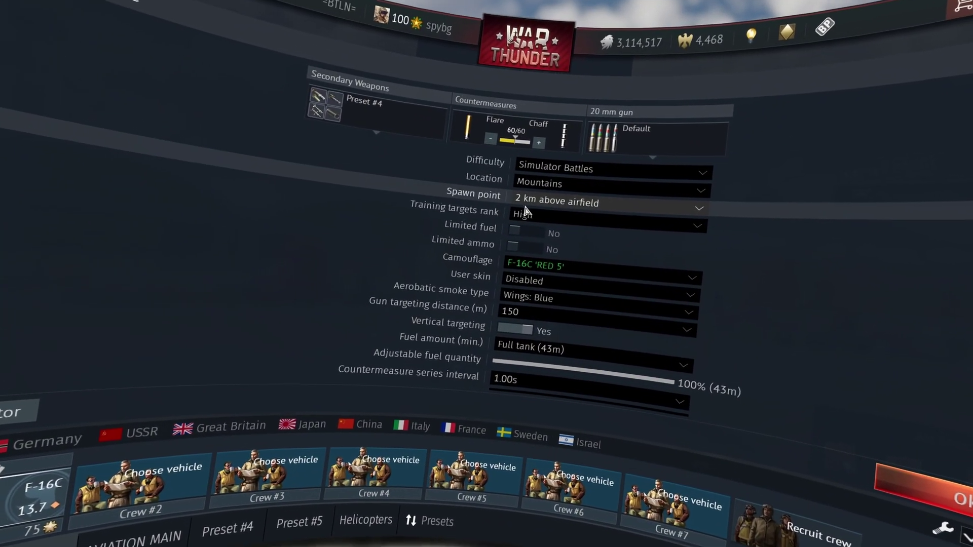